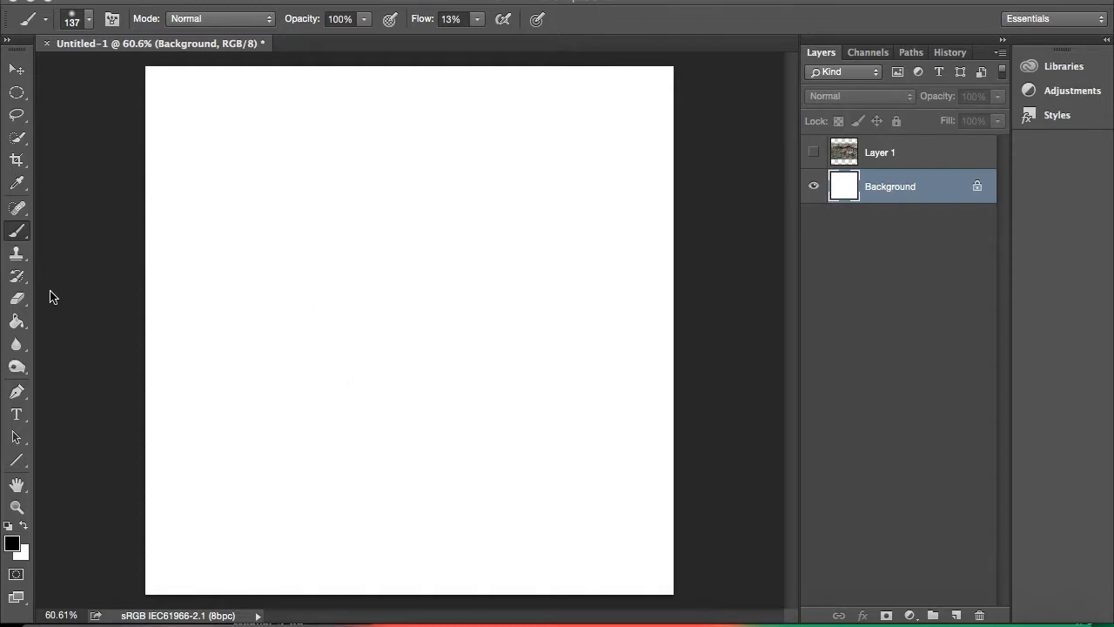
Fill the Background layer with black and add 56.56% monochromatic Gaussian noise to it.
{"action": "left_click", "coordinate": [15, 324]}
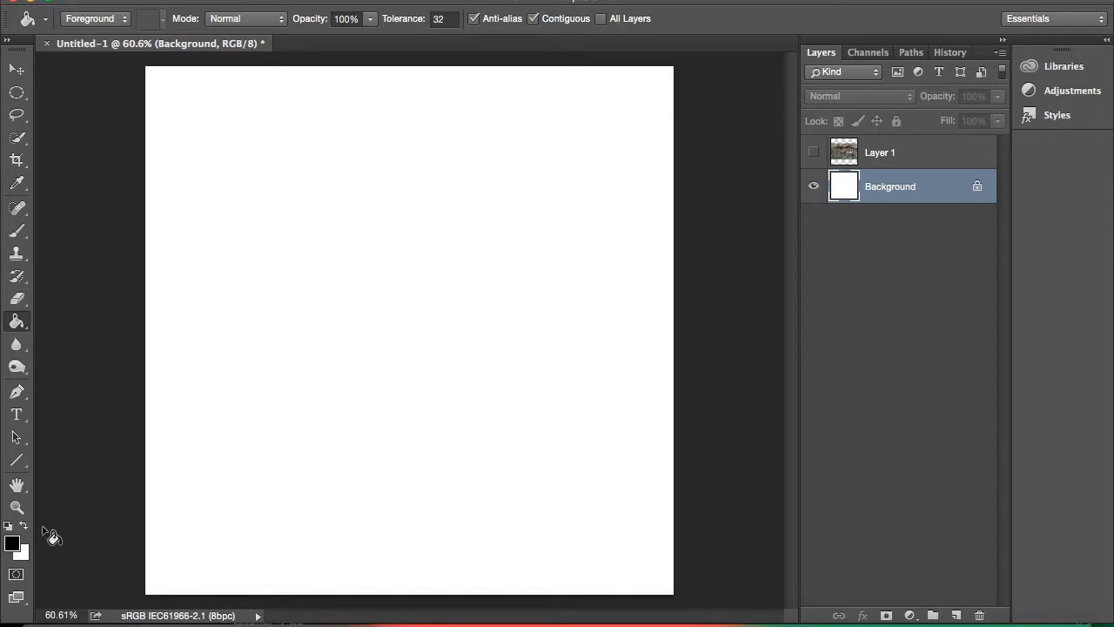
{"action": "left_click", "coordinate": [368, 313]}
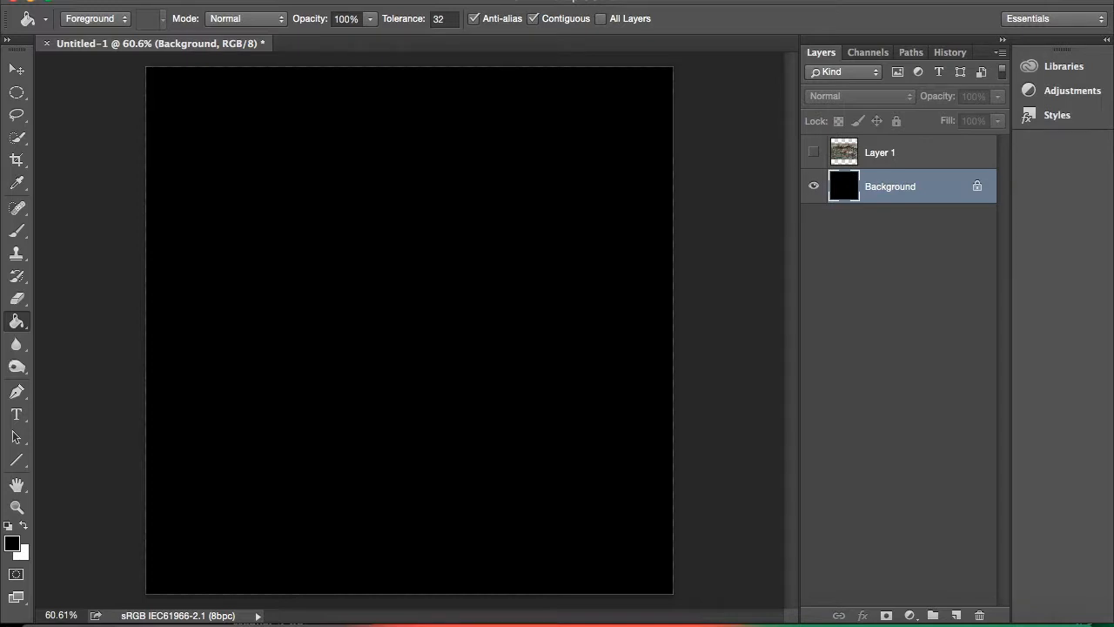
{"action": "left_click", "coordinate": [405, 0]}
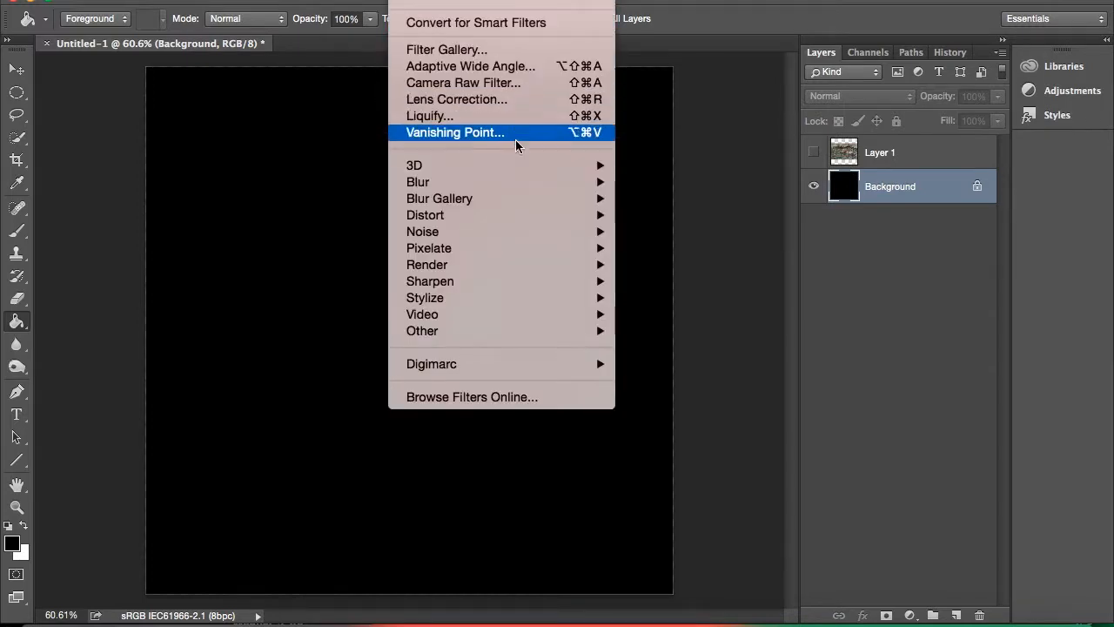
{"action": "mouse_move", "coordinate": [557, 239]}
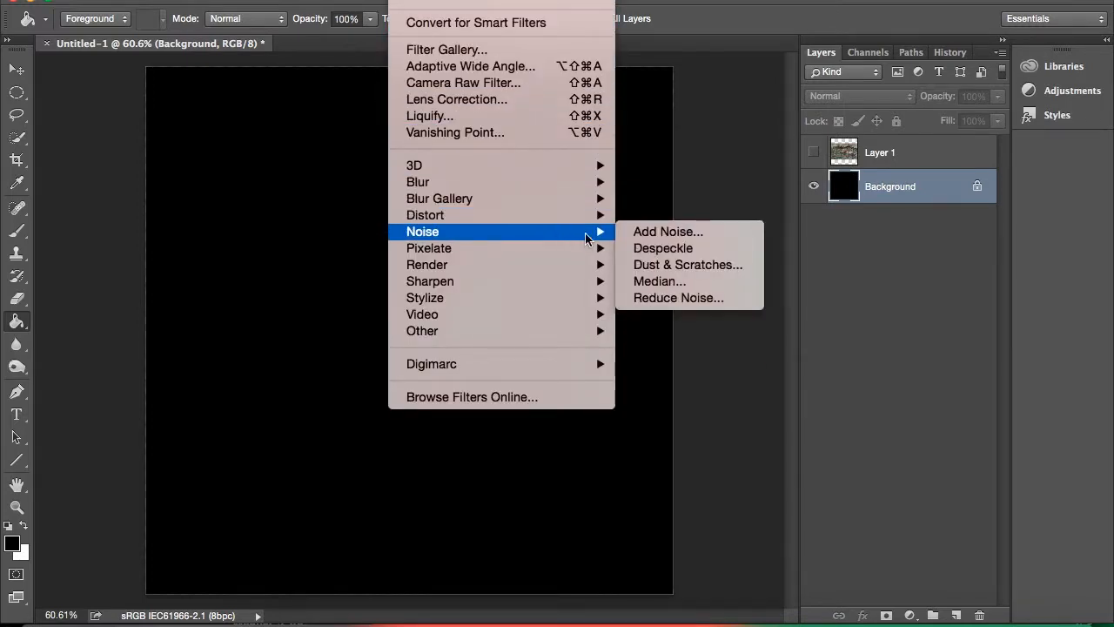
{"action": "left_click", "coordinate": [633, 232]}
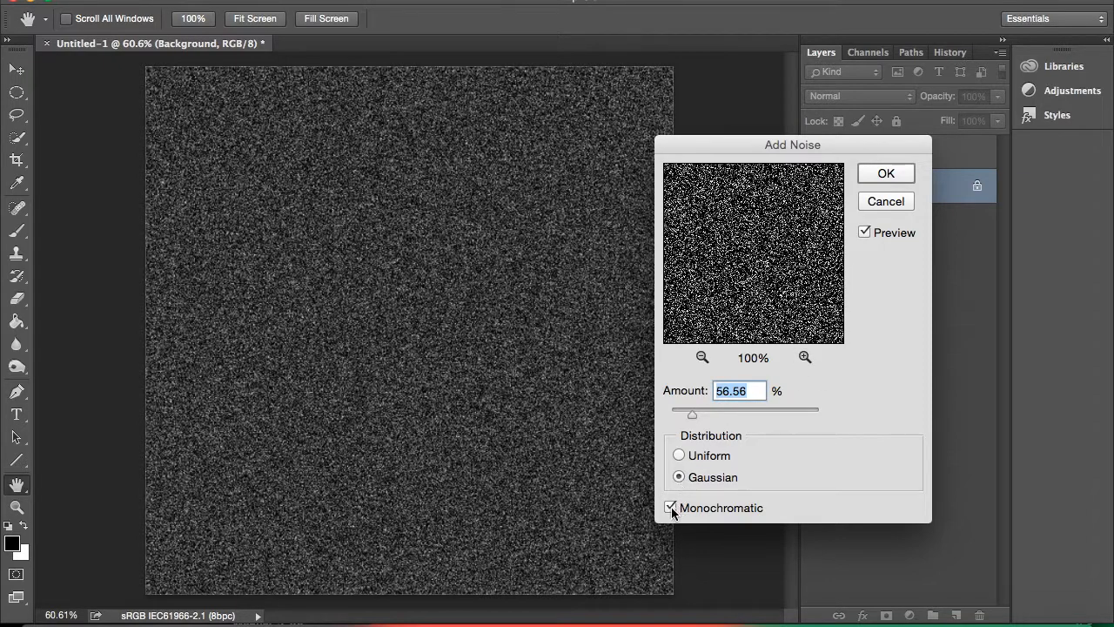
{"action": "left_click", "coordinate": [888, 173]}
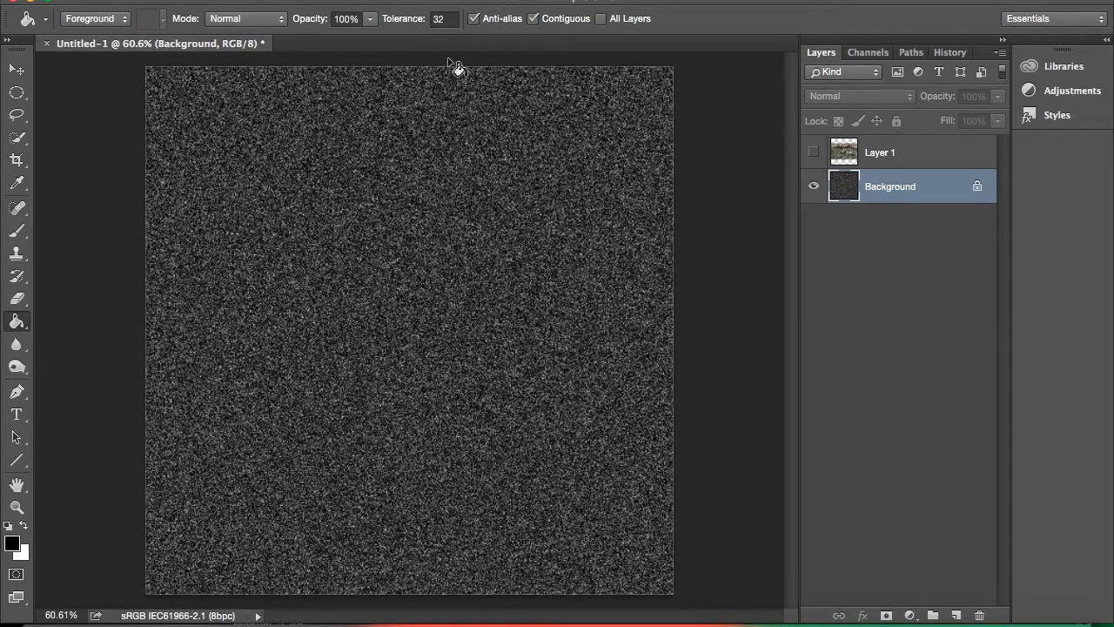
Apply a Gaussian Blur with a radius of 0.4 pixels to the noisy Background layer.
{"action": "left_click", "coordinate": [418, 0]}
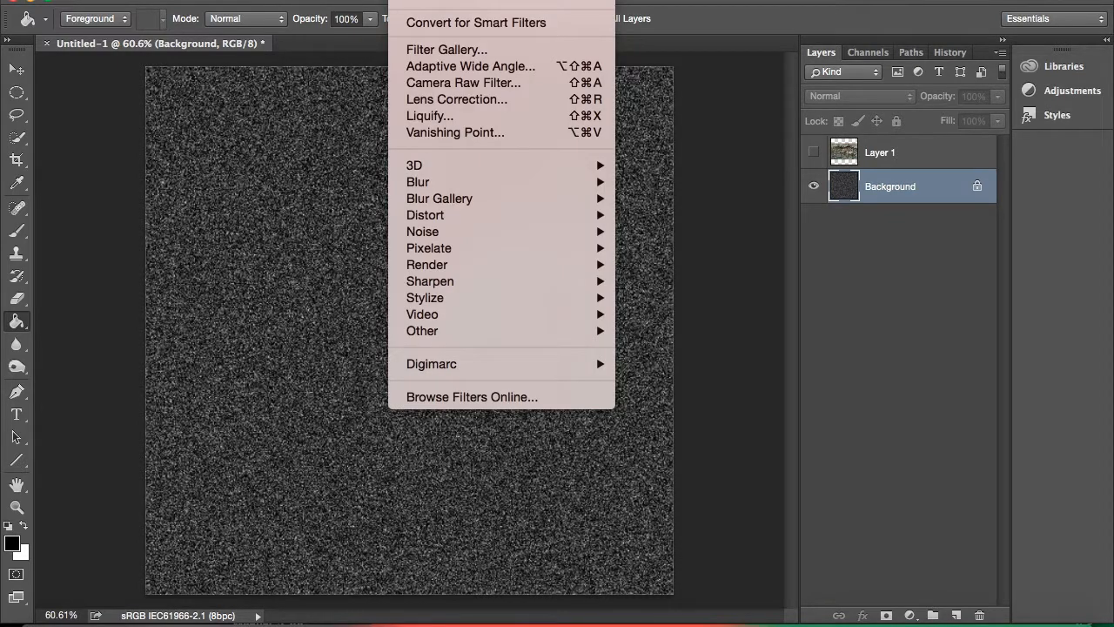
{"action": "mouse_move", "coordinate": [516, 187]}
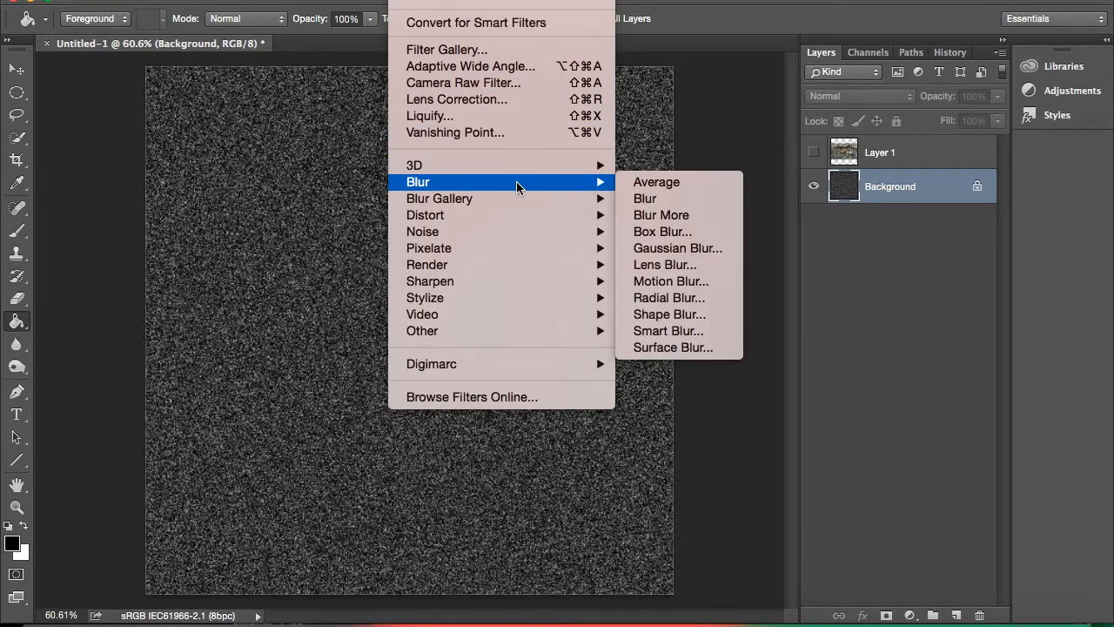
{"action": "left_click", "coordinate": [663, 249]}
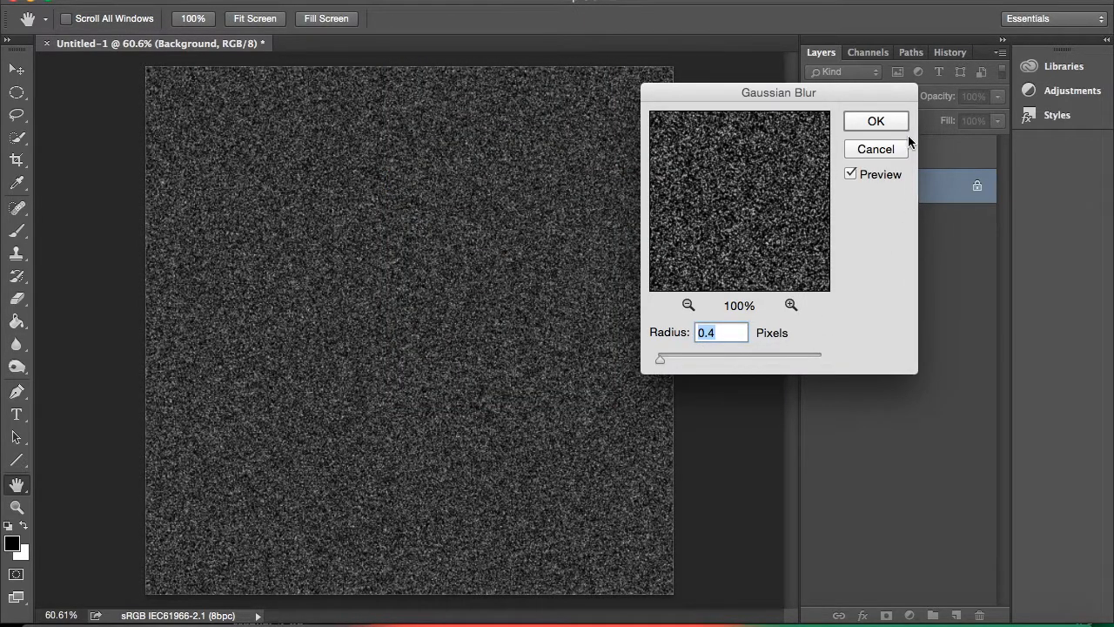
{"action": "left_click", "coordinate": [876, 122]}
{"action": "key", "text": "g"}
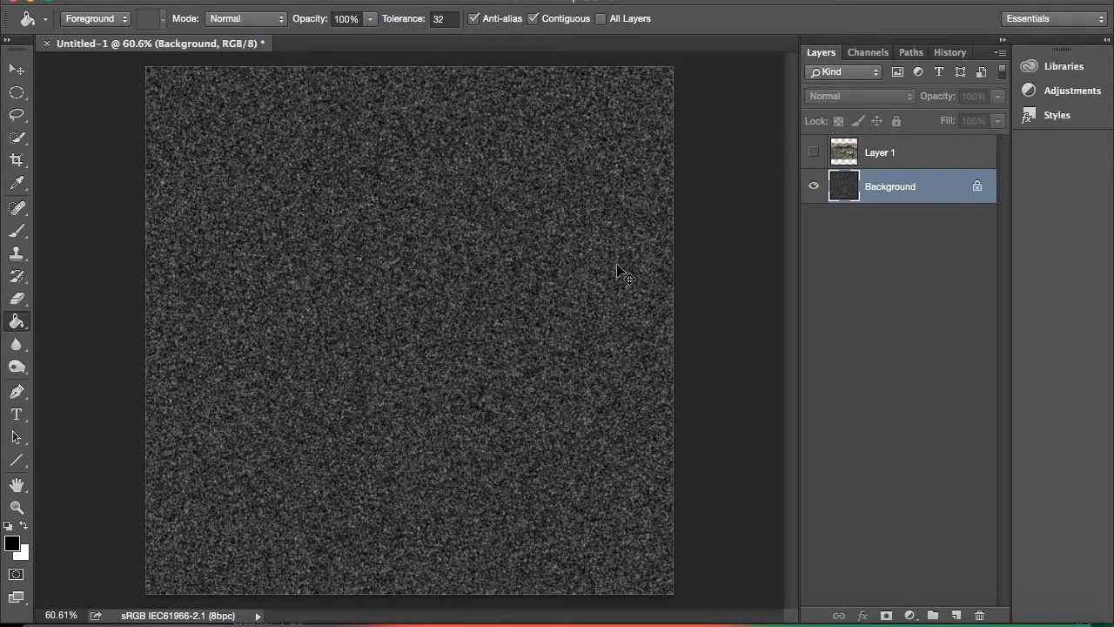
Adjust the Background's Levels to input values 101, 1.20 and 206 to turn the noise into scattered stars.
{"action": "key", "text": "super+l"}
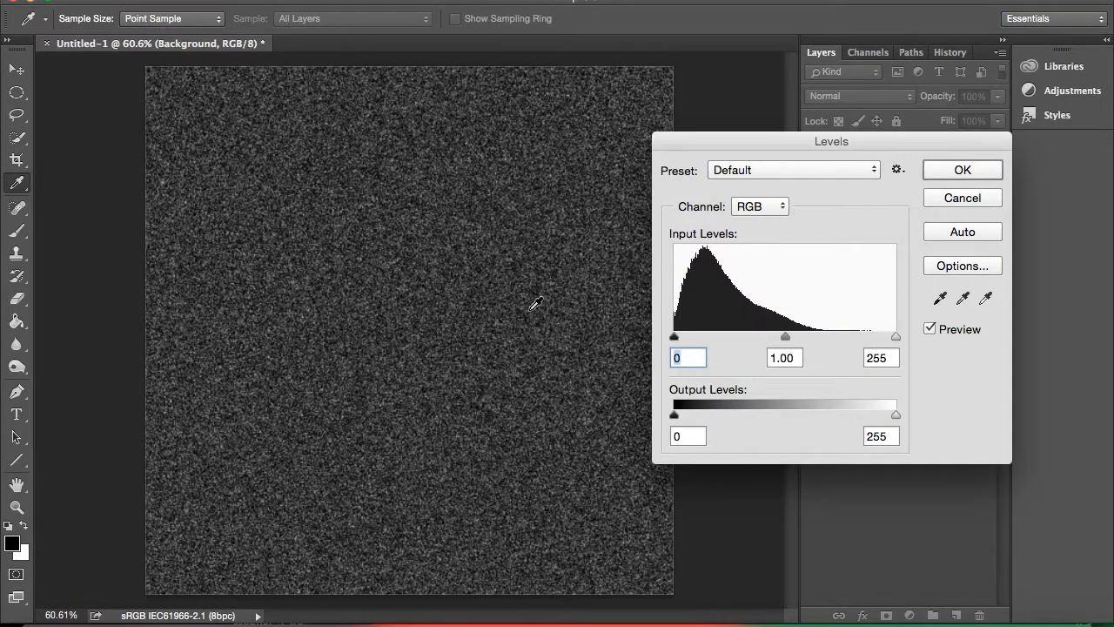
{"action": "left_click_drag", "start_coordinate": [675, 337], "coordinate": [760, 337]}
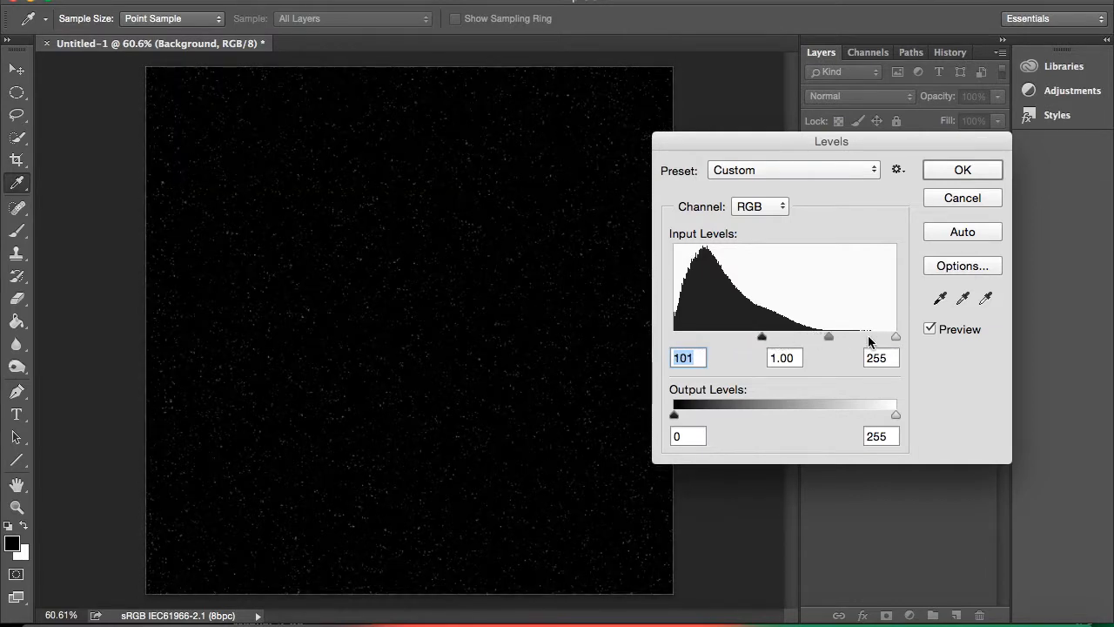
{"action": "left_click", "coordinate": [820, 336]}
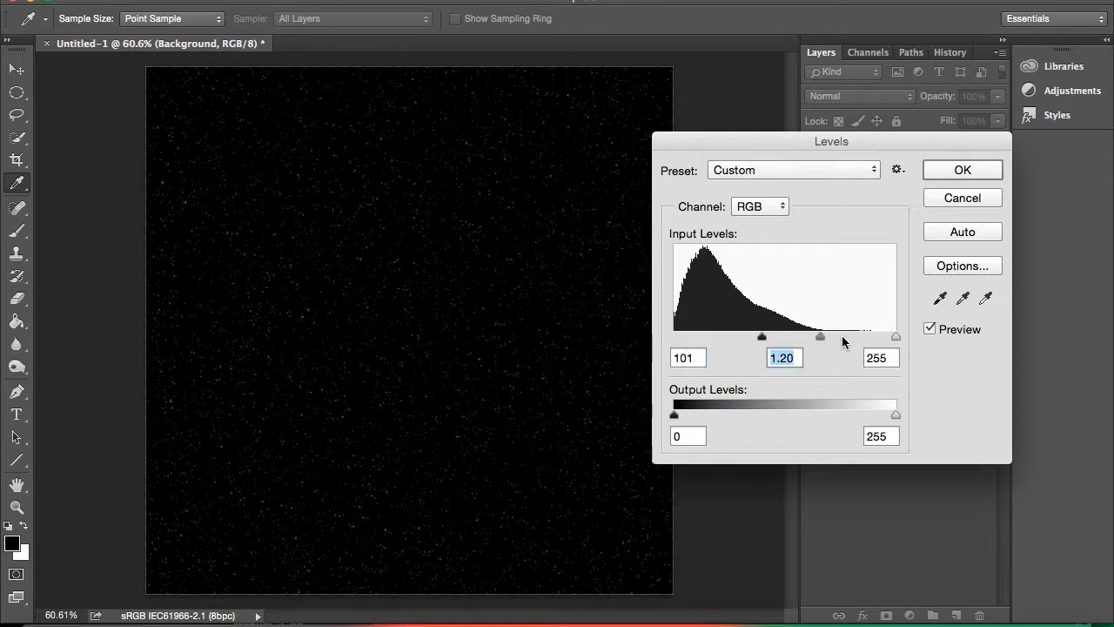
{"action": "left_click_drag", "start_coordinate": [896, 336], "coordinate": [852, 335]}
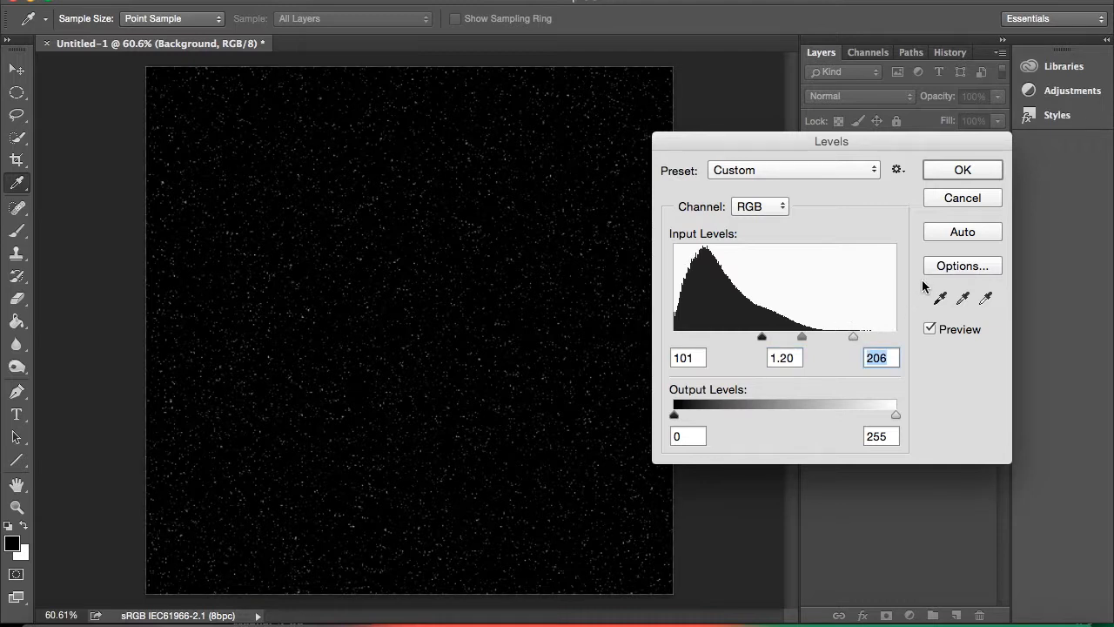
{"action": "left_click", "coordinate": [933, 172]}
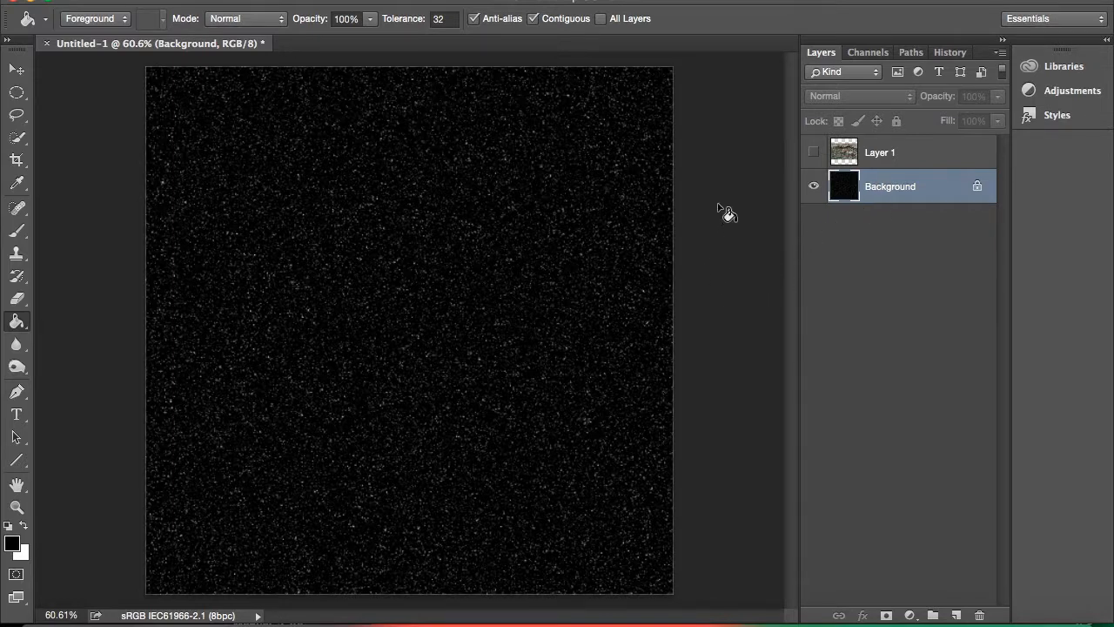
Show Layer 1 and make a large circular selection over its texture with the Elliptical Marquee tool.
{"action": "left_click", "coordinate": [814, 153]}
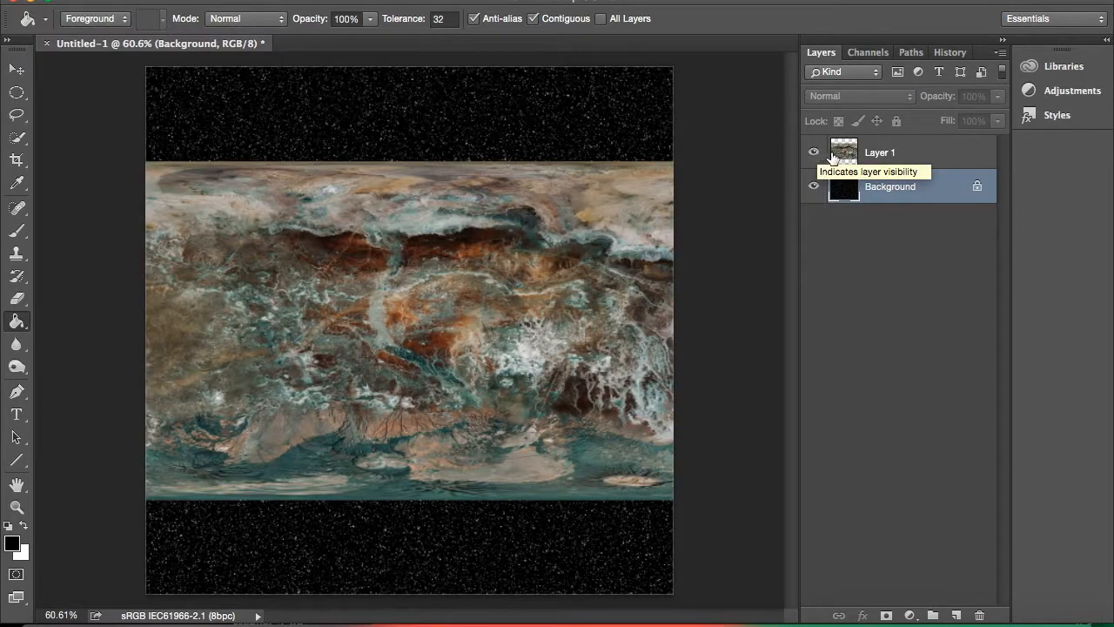
{"action": "left_click", "coordinate": [837, 154]}
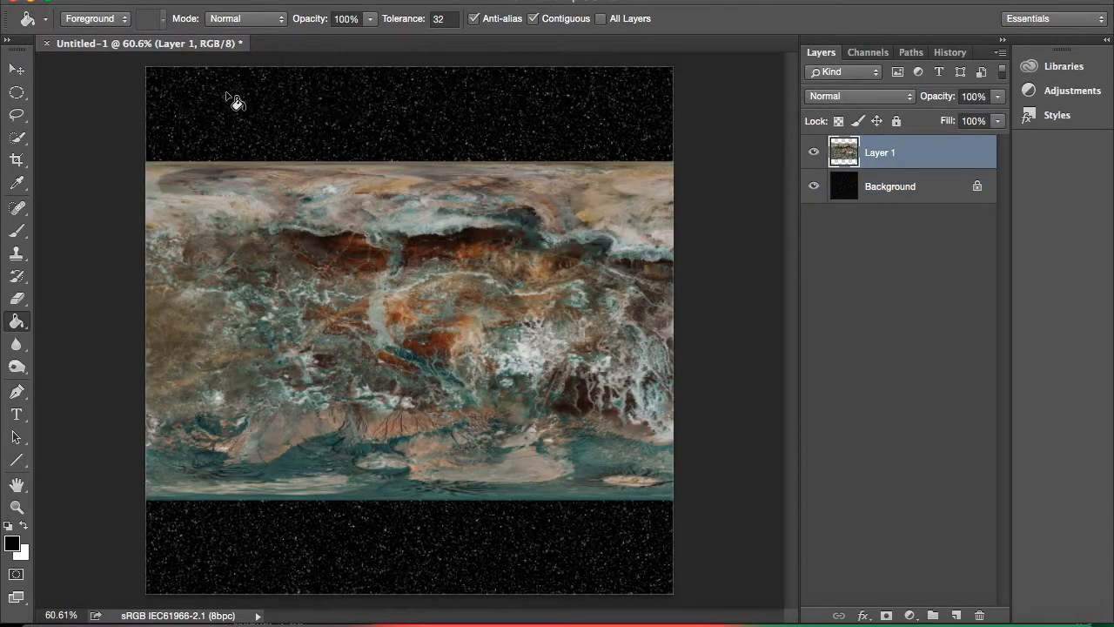
{"action": "left_click", "coordinate": [17, 98]}
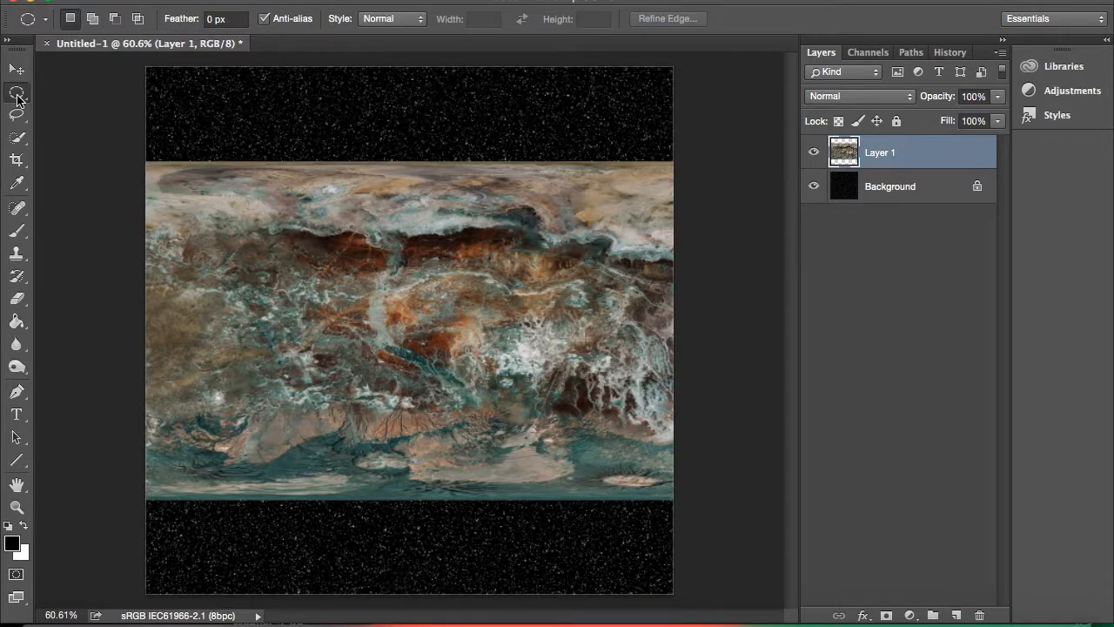
{"action": "left_click", "coordinate": [78, 105]}
{"action": "left_click", "coordinate": [24, 101]}
{"action": "left_click", "coordinate": [66, 105]}
{"action": "left_click_drag", "start_coordinate": [205, 183], "coordinate": [703, 490]}
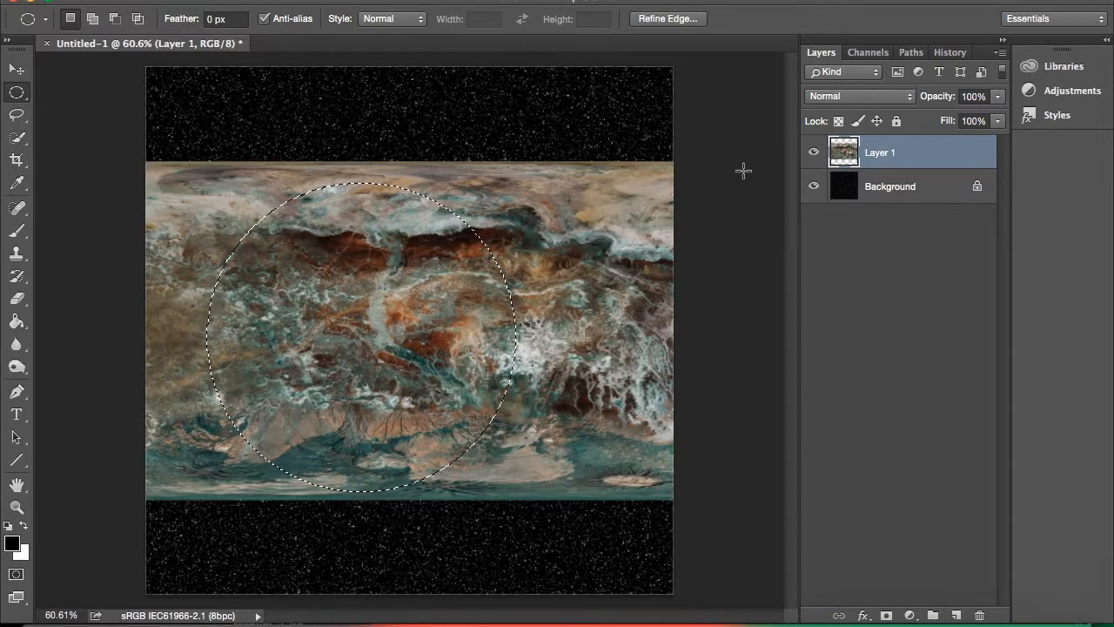
Copy the circular texture area, hide Layer 1, deselect, and paste the circle onto a new layer.
{"action": "left_click", "coordinate": [813, 152]}
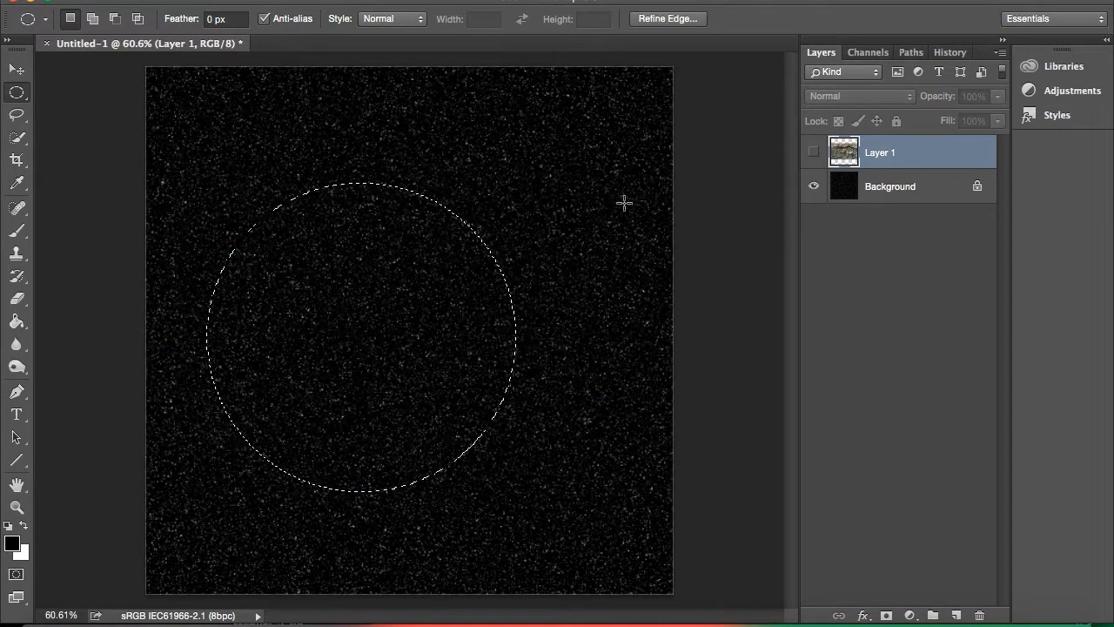
{"action": "left_click", "coordinate": [538, 229]}
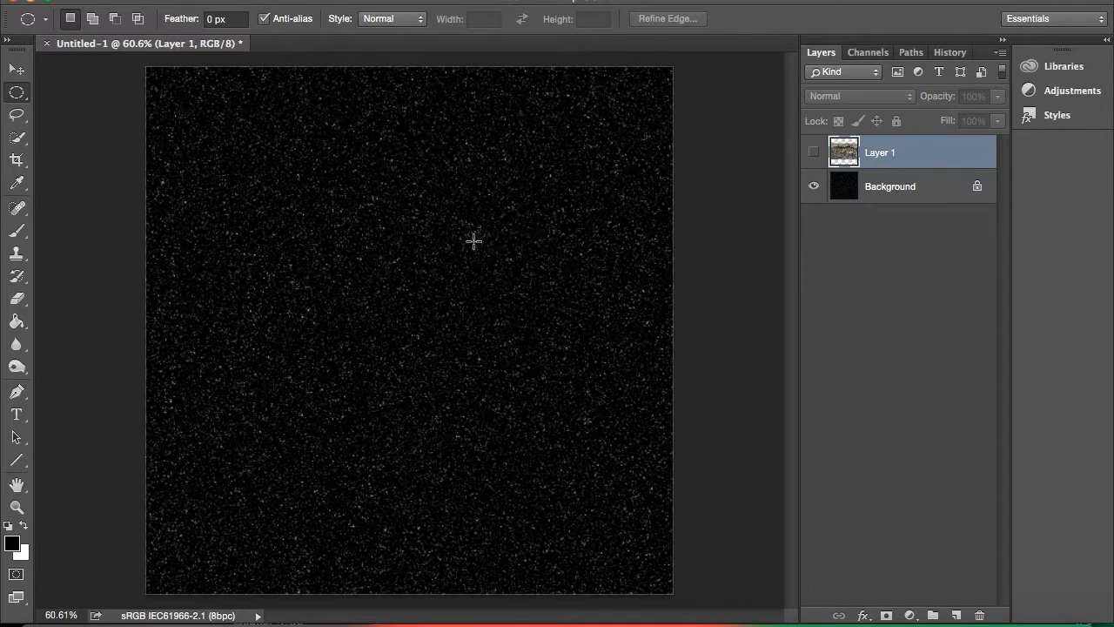
{"action": "key", "text": "ctrl+v"}
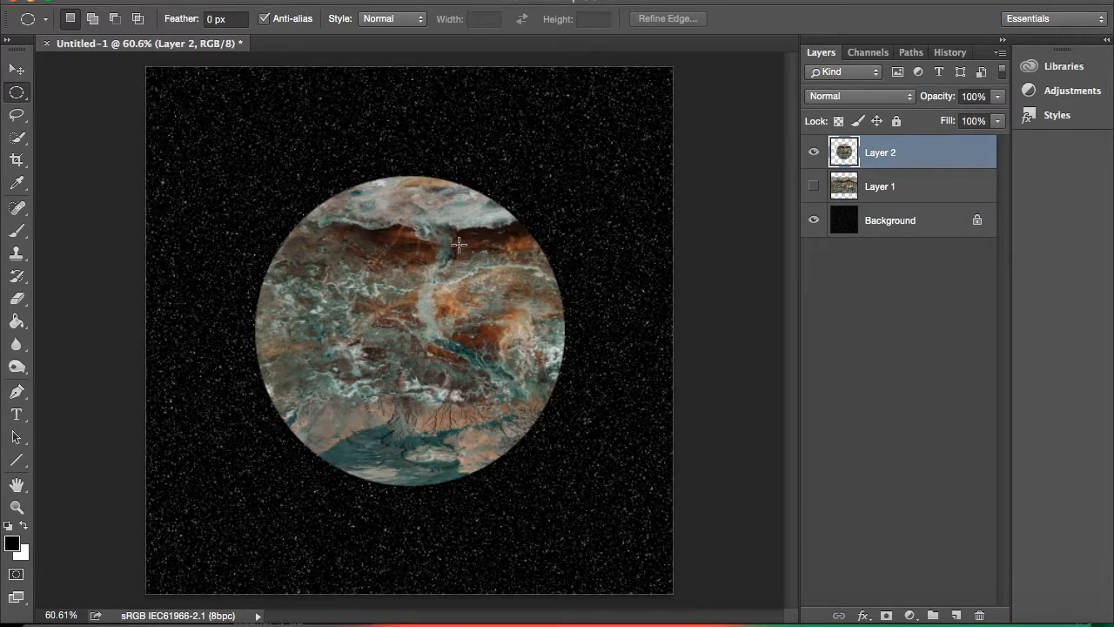
Rotate the pasted texture circle by -44.44 degrees and apply the transformation.
{"action": "left_click", "coordinate": [16, 70]}
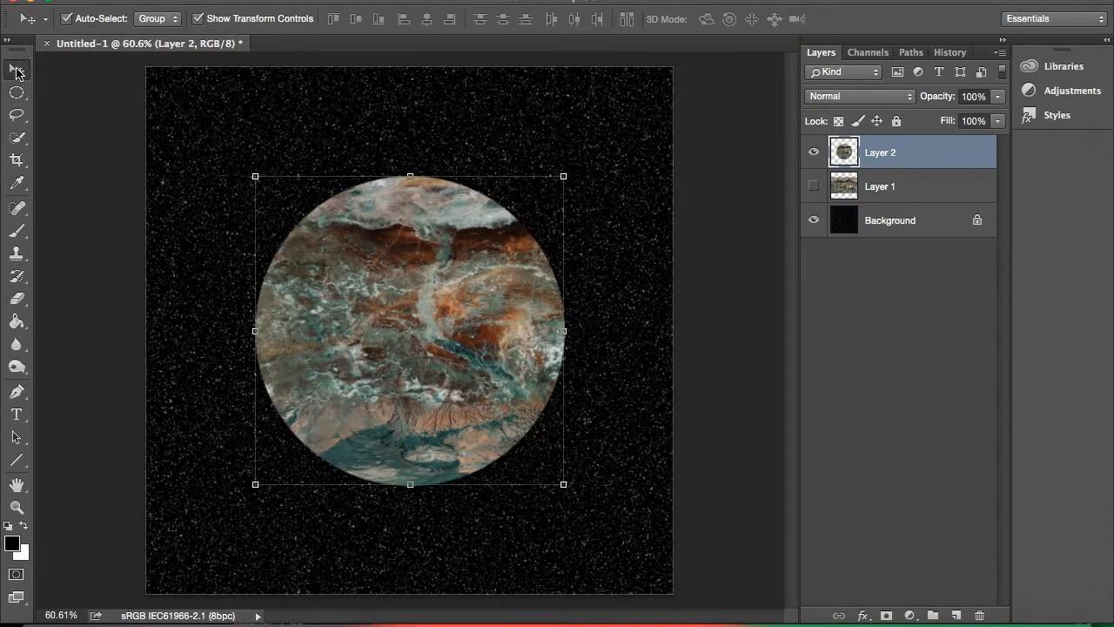
{"action": "left_click_drag", "start_coordinate": [241, 164], "coordinate": [170, 333]}
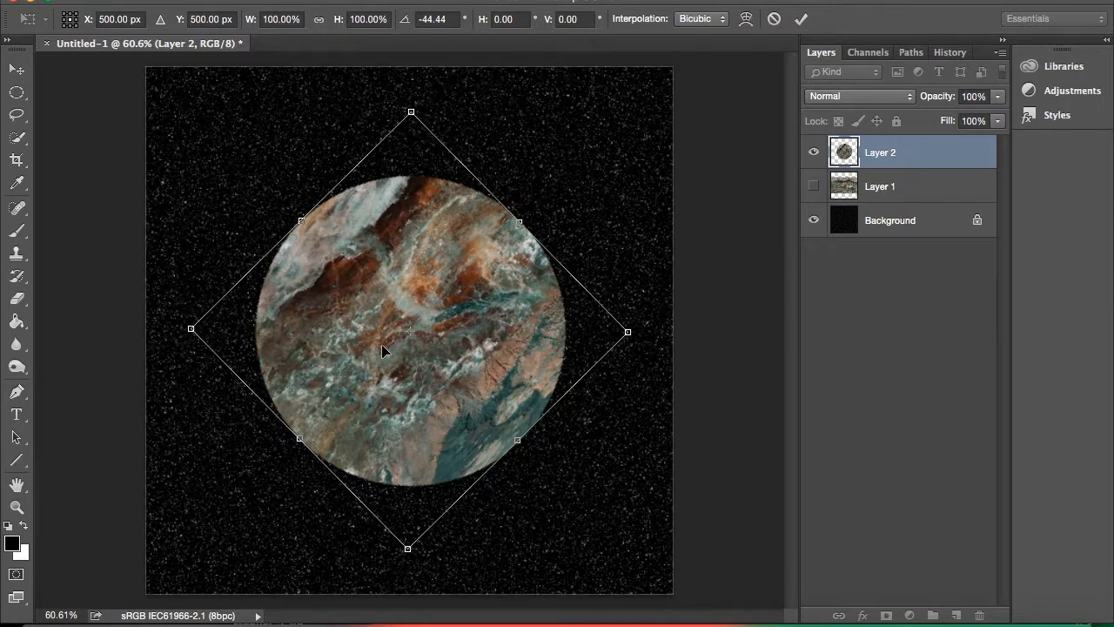
{"action": "key", "text": "Return"}
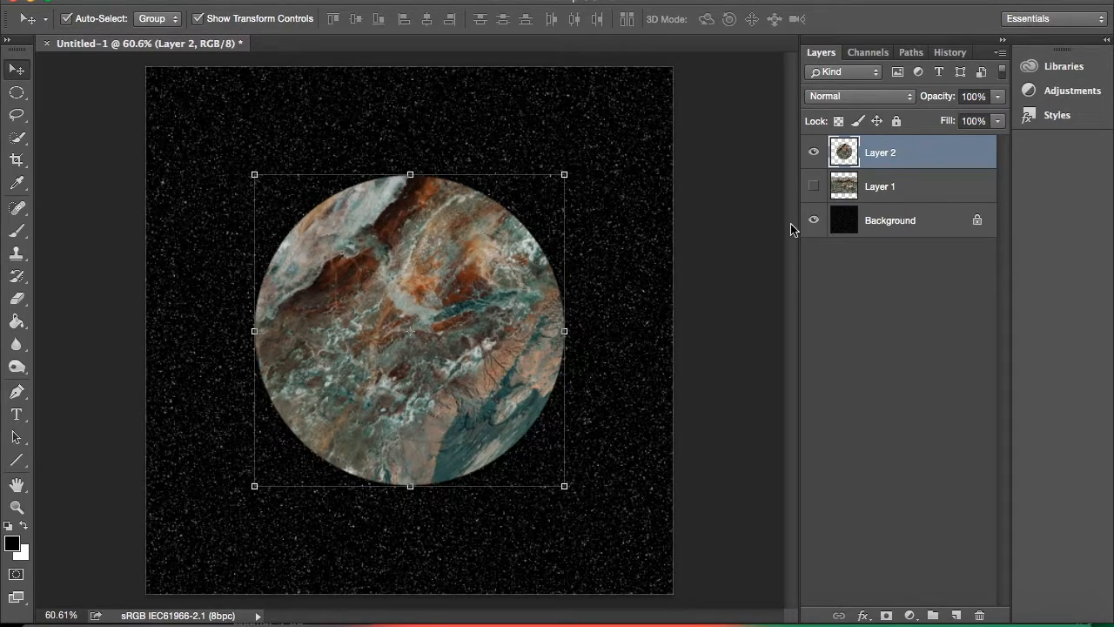
Load the circle on Layer 2 as a selection and apply the Spherize filter at 100% in Normal mode.
{"action": "left_click", "coordinate": [846, 154], "text": "ctrl"}
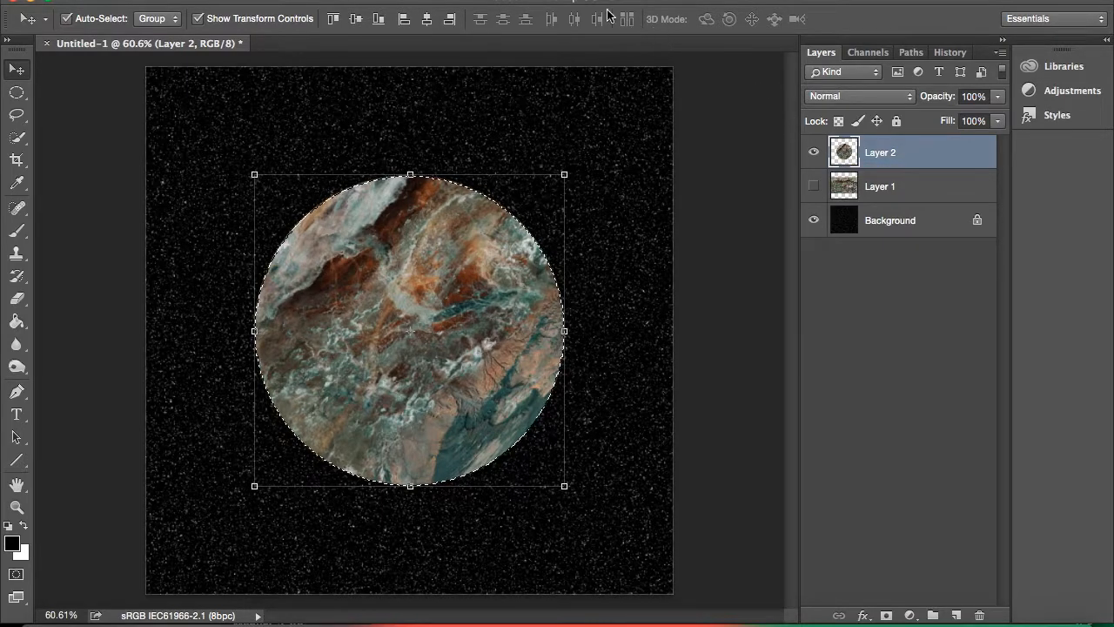
{"action": "left_click", "coordinate": [407, 1]}
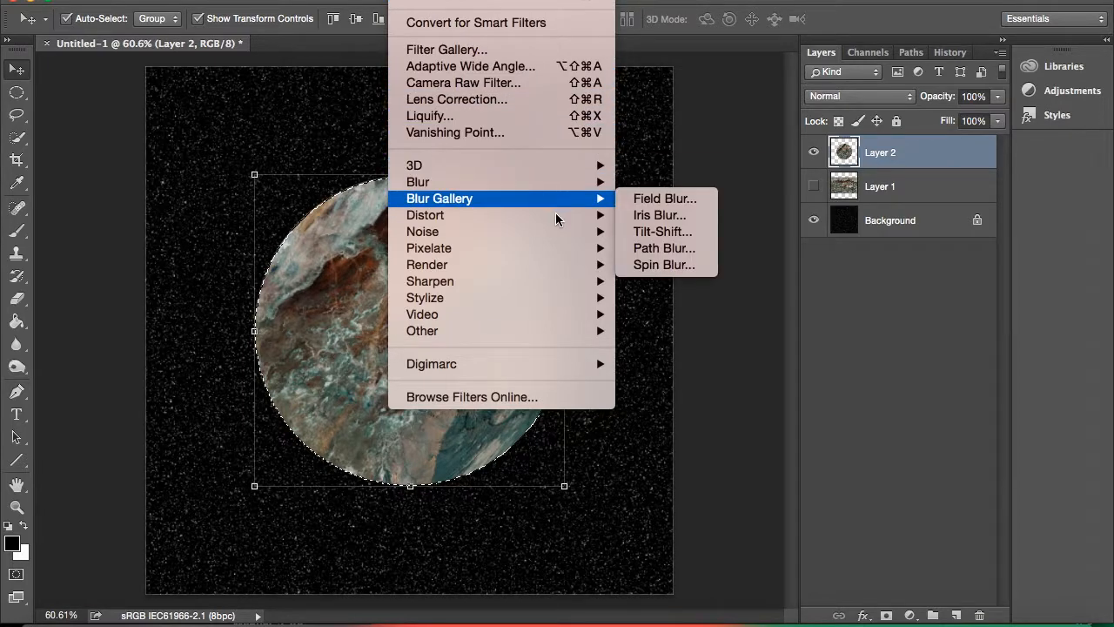
{"action": "mouse_move", "coordinate": [557, 217]}
{"action": "left_click", "coordinate": [659, 297]}
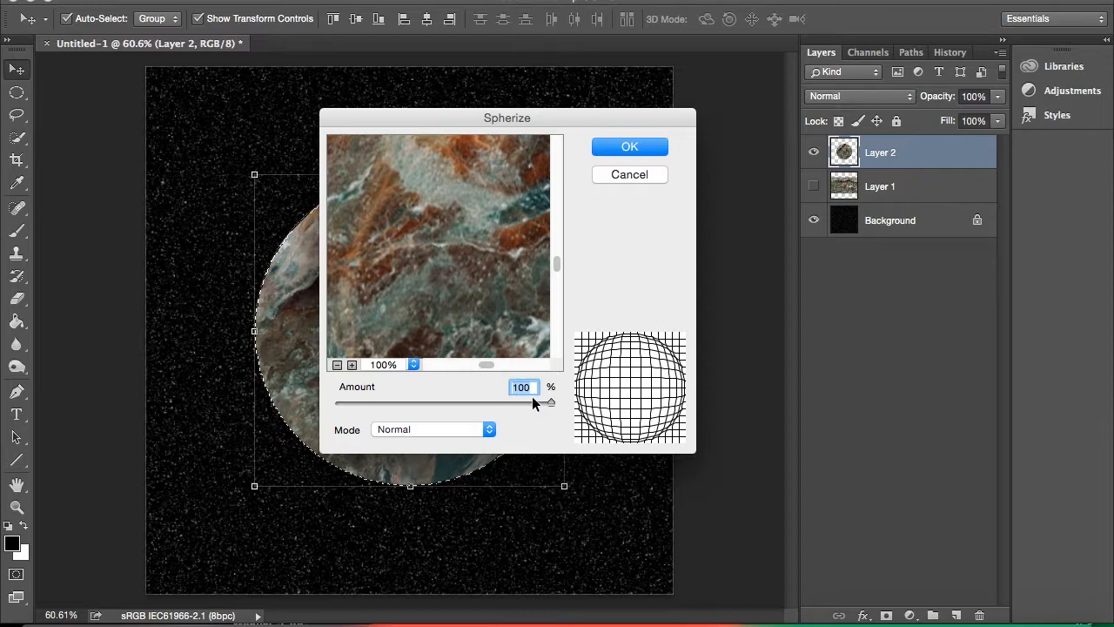
{"action": "left_click", "coordinate": [628, 149]}
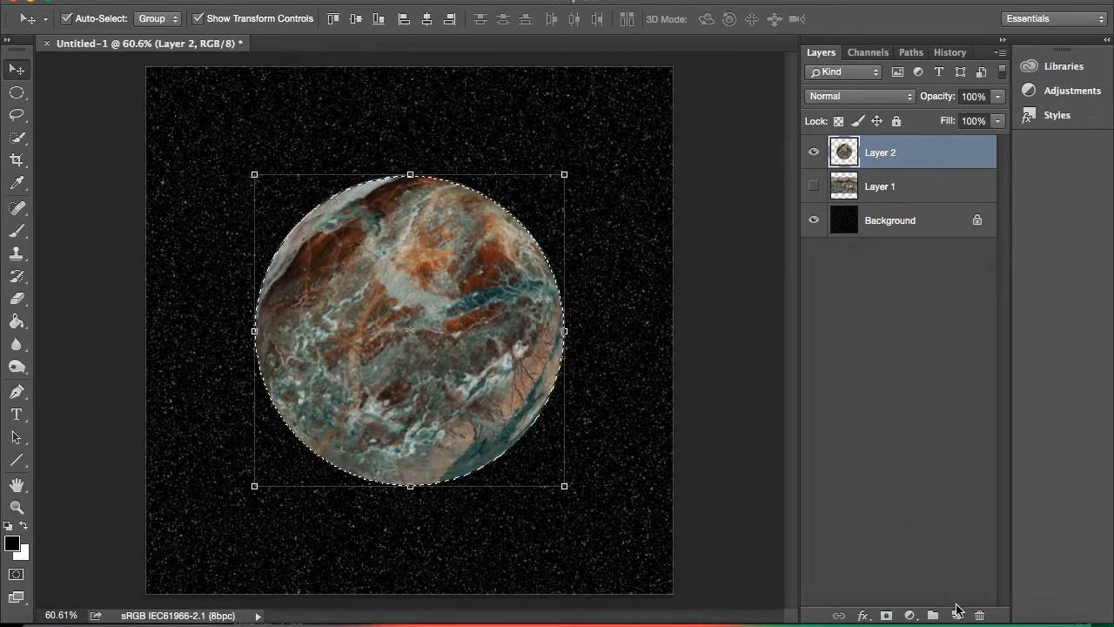
Create a new layer above the planet circle and name it "shadow".
{"action": "left_click", "coordinate": [956, 604]}
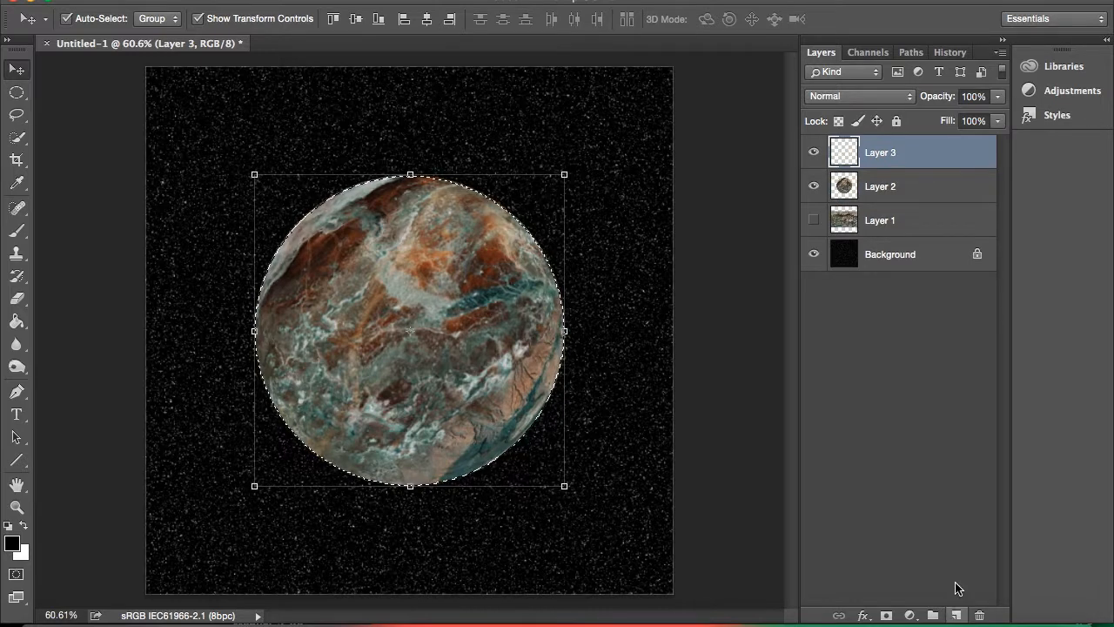
{"action": "double_click", "coordinate": [874, 153]}
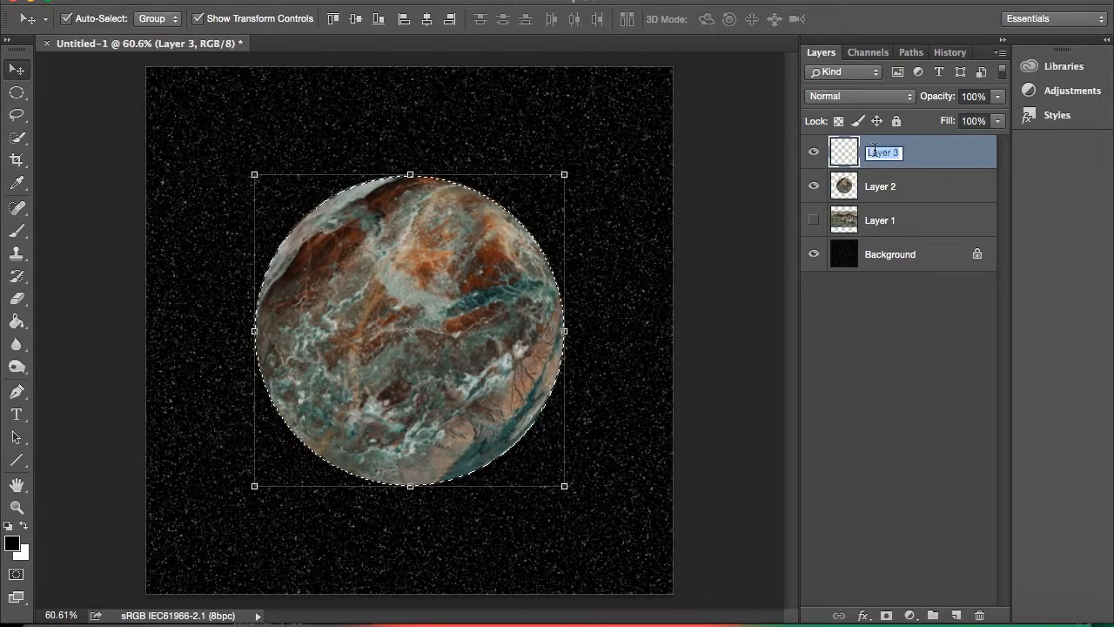
{"action": "key", "text": "BackSpace"}
{"action": "type", "text": "shadow"}
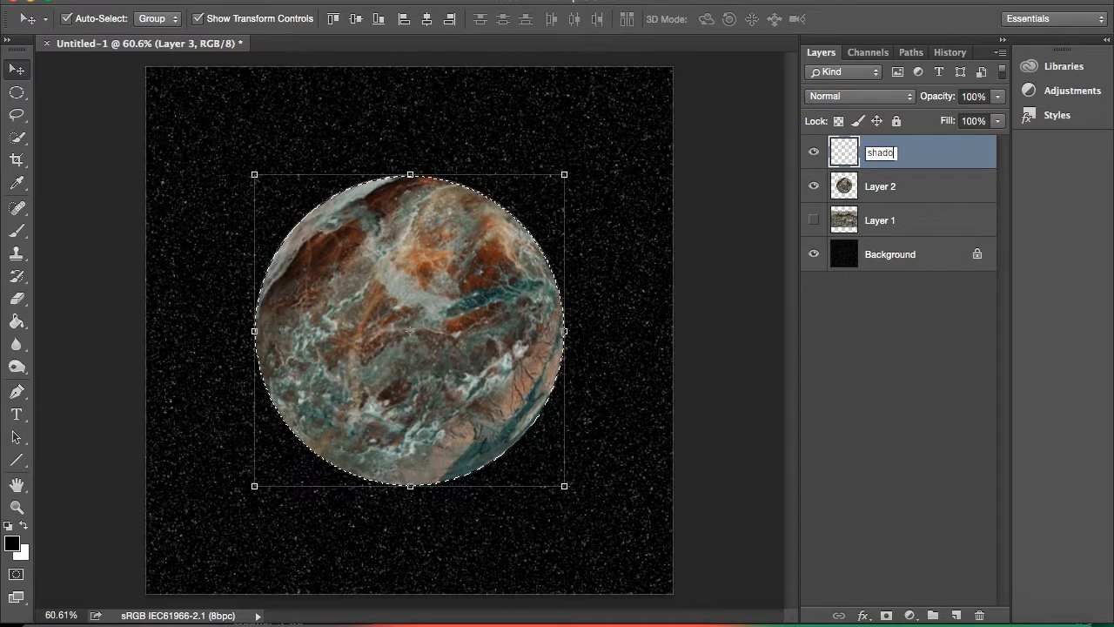
Rename Layer 2, which holds the spherized circle, as "planet".
{"action": "double_click", "coordinate": [892, 187]}
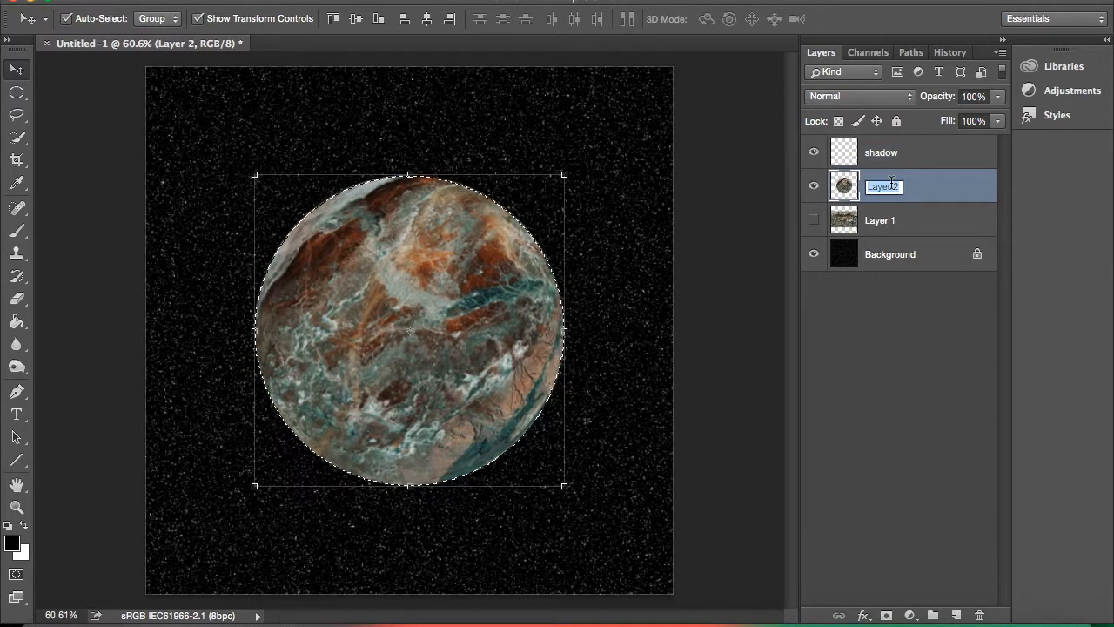
{"action": "type", "text": "planet"}
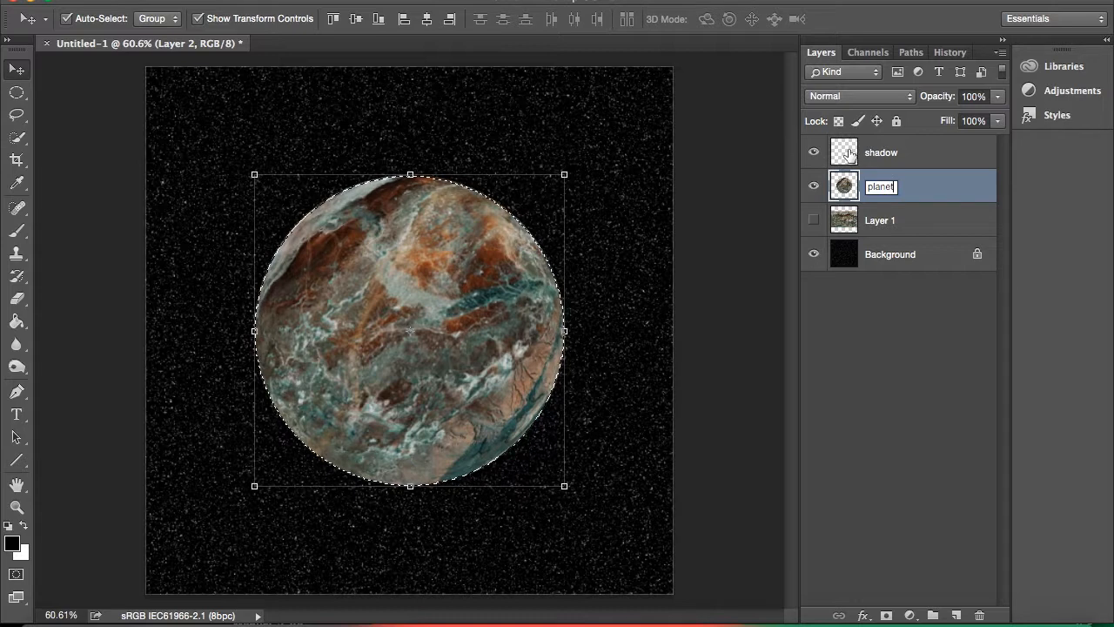
{"action": "key", "text": "Return"}
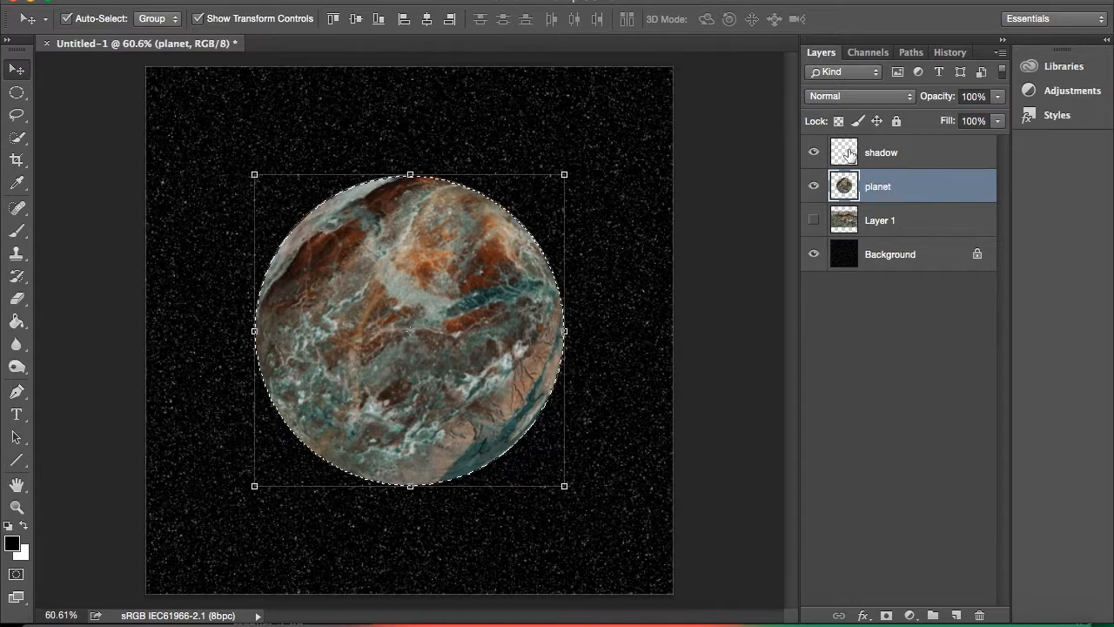
With the shadow layer active, feather the circular planet selection by a 40-pixel radius.
{"action": "left_click", "coordinate": [876, 154]}
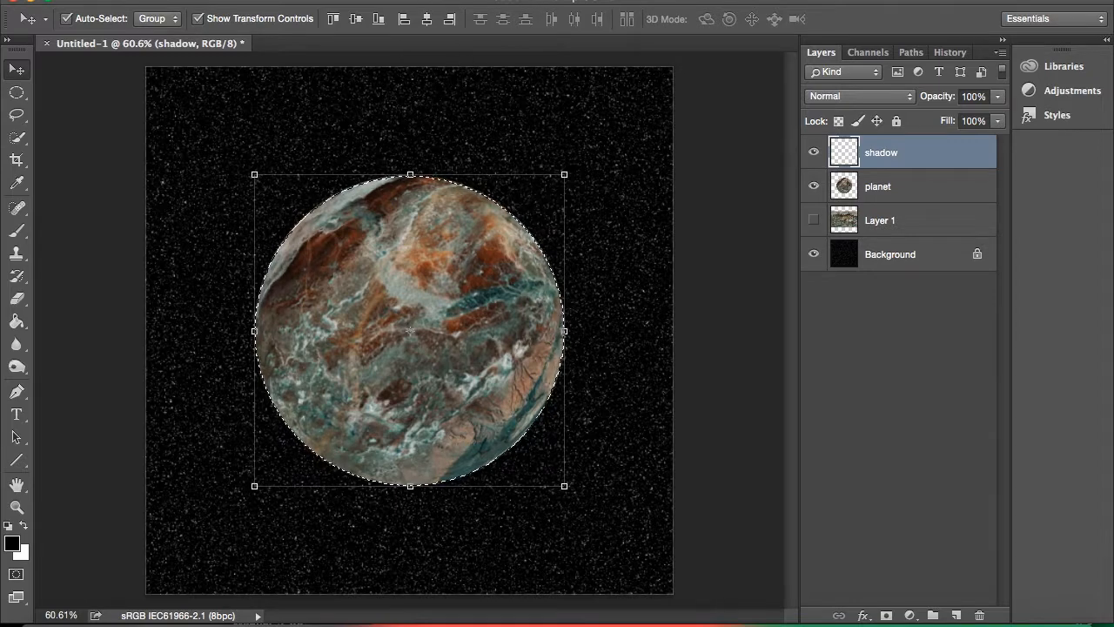
{"action": "left_click", "coordinate": [361, 0]}
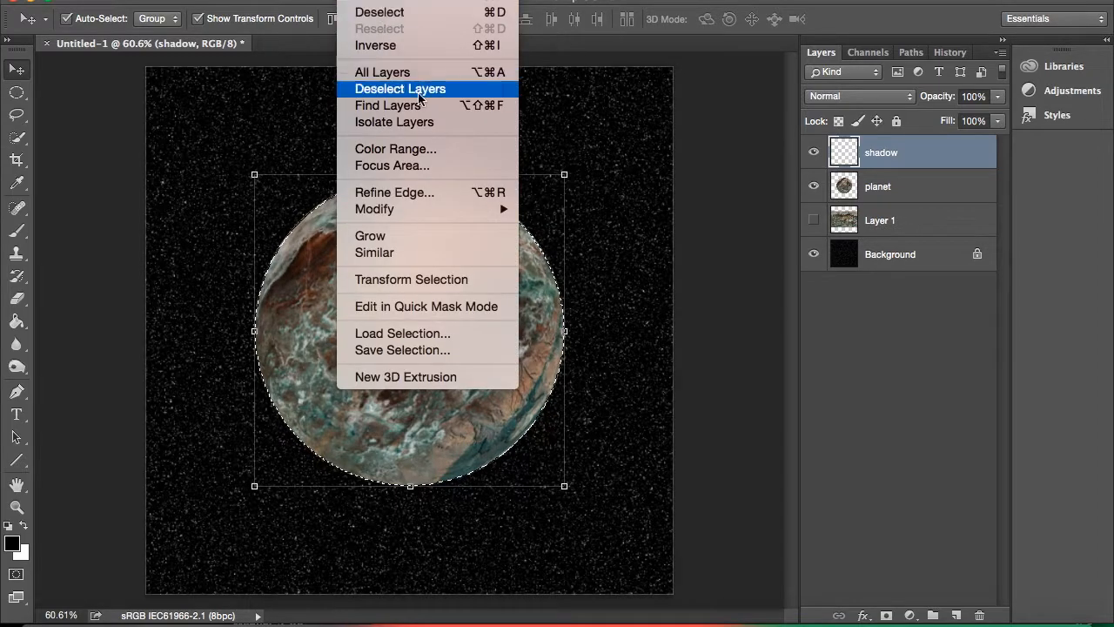
{"action": "mouse_move", "coordinate": [462, 211]}
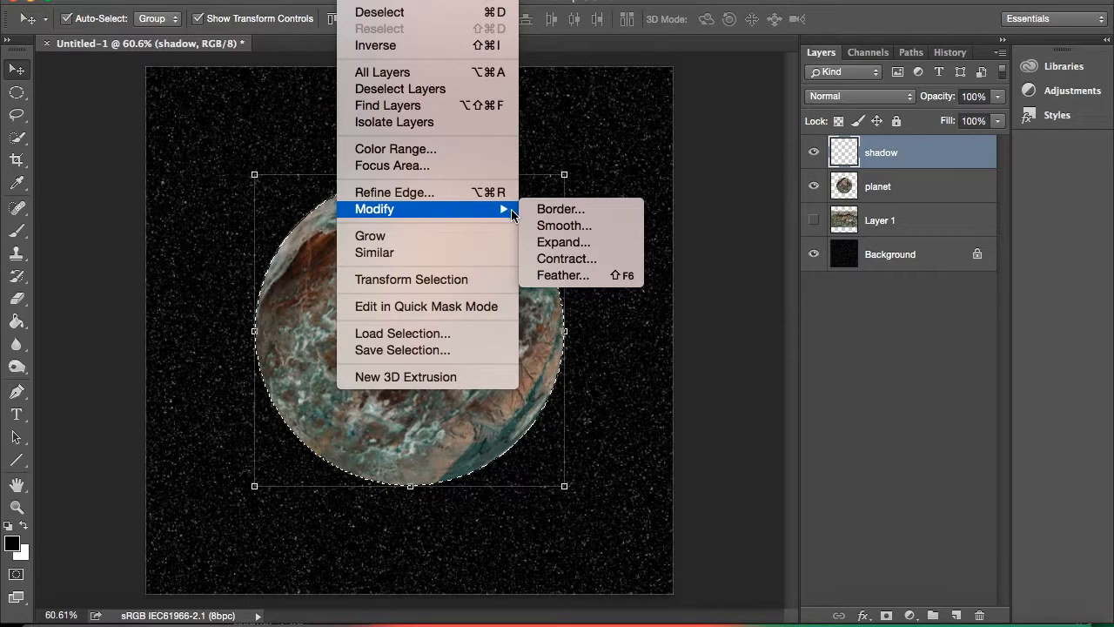
{"action": "left_click", "coordinate": [572, 275]}
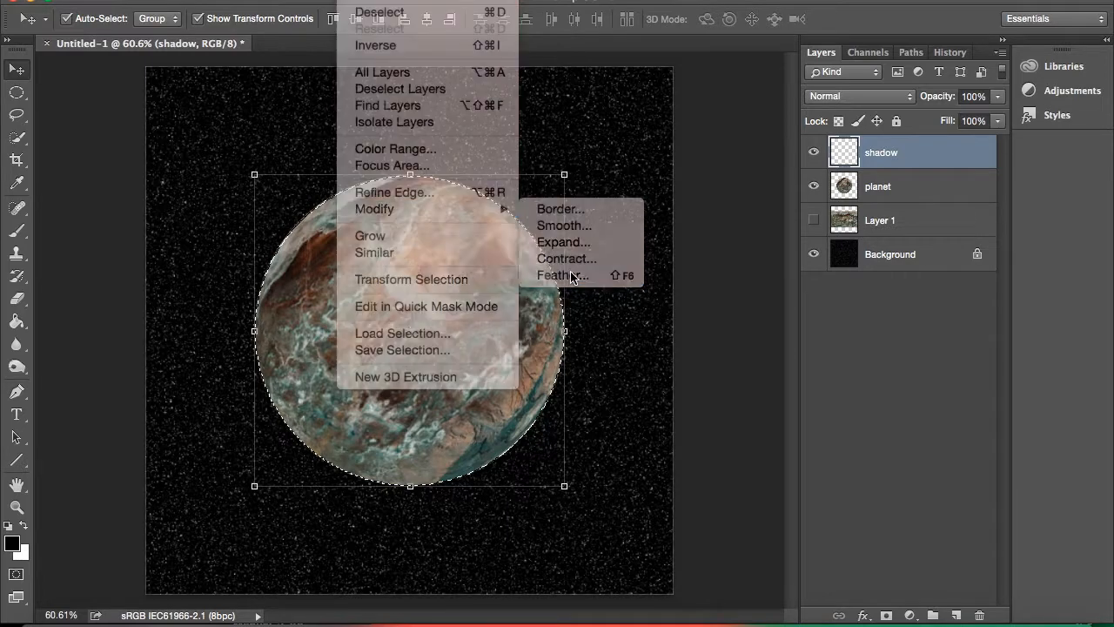
{"action": "left_click", "coordinate": [530, 272]}
{"action": "key", "text": "BackSpace"}
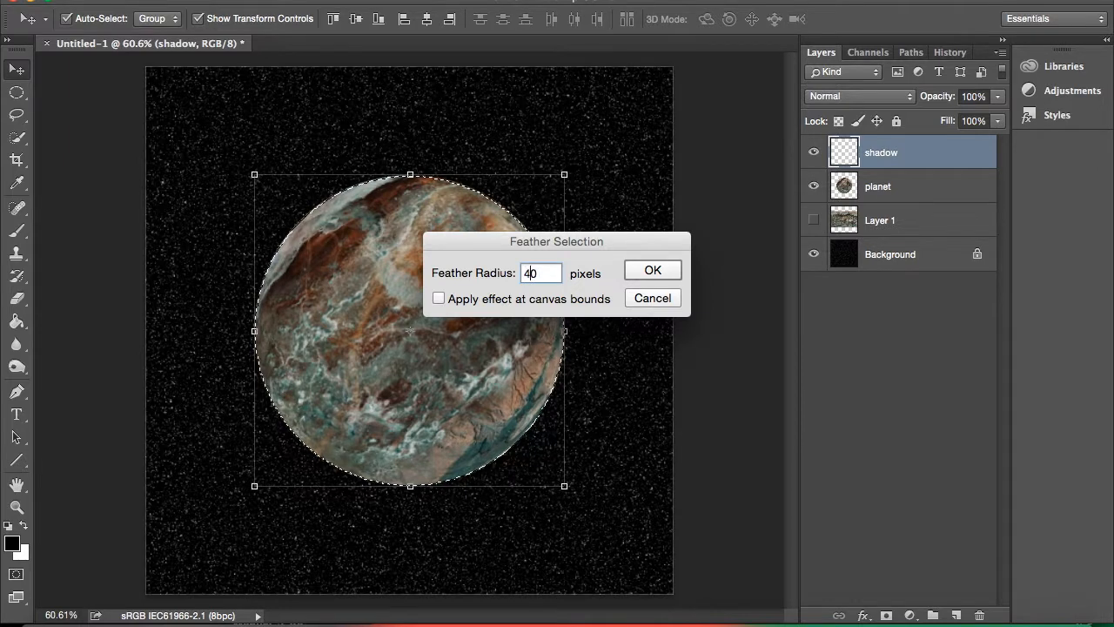
{"action": "left_click", "coordinate": [644, 275]}
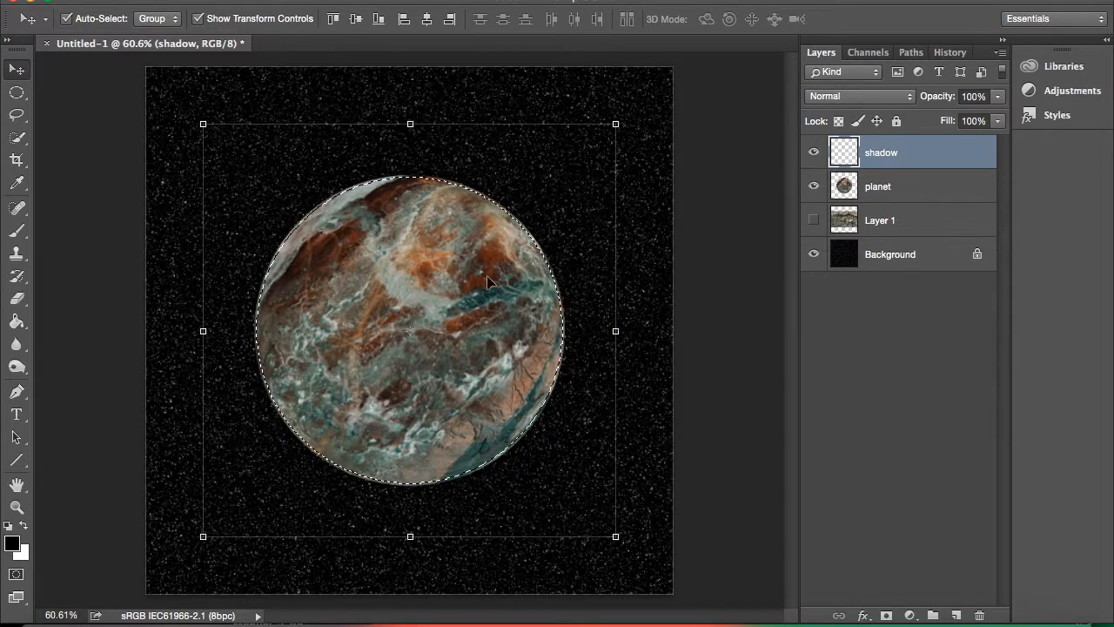
Fill the feathered selection on the shadow layer with the black foreground colour and deselect it.
{"action": "left_click", "coordinate": [16, 322]}
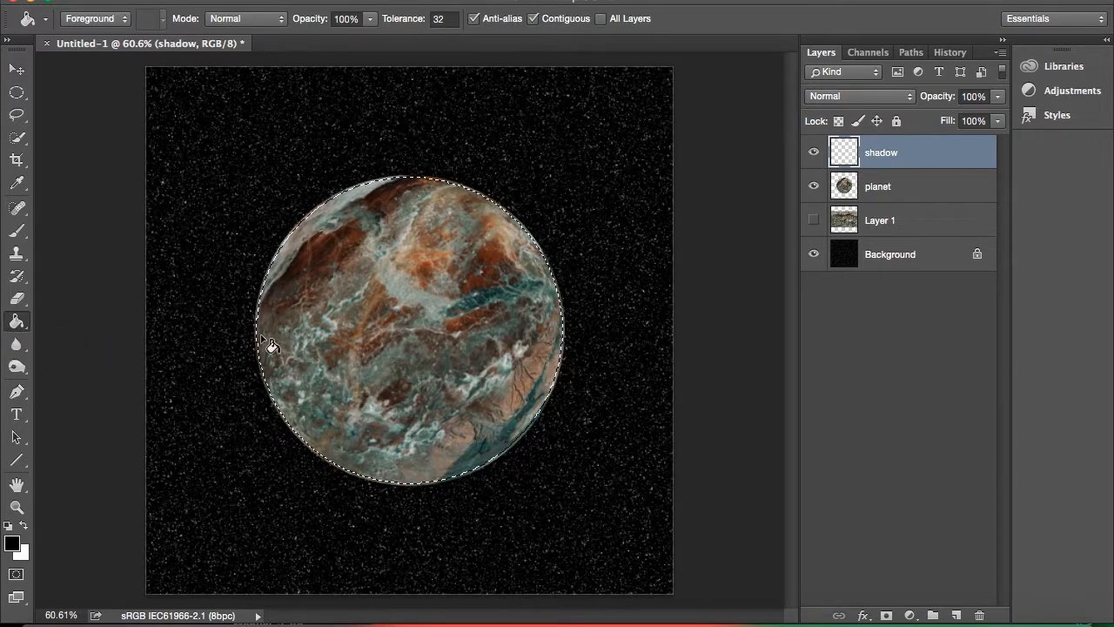
{"action": "left_click", "coordinate": [413, 331]}
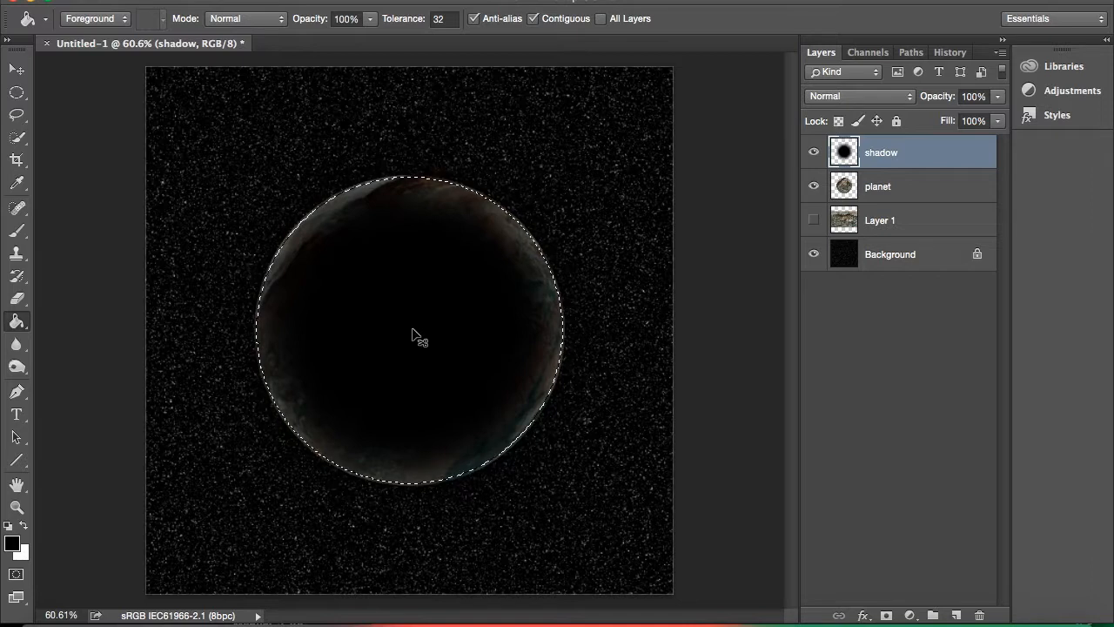
{"action": "key", "text": "ctrl+d"}
Offset the black shadow toward the planet's upper left, stretch its height to 117.35%, and apply the transformation.
{"action": "left_click", "coordinate": [18, 70]}
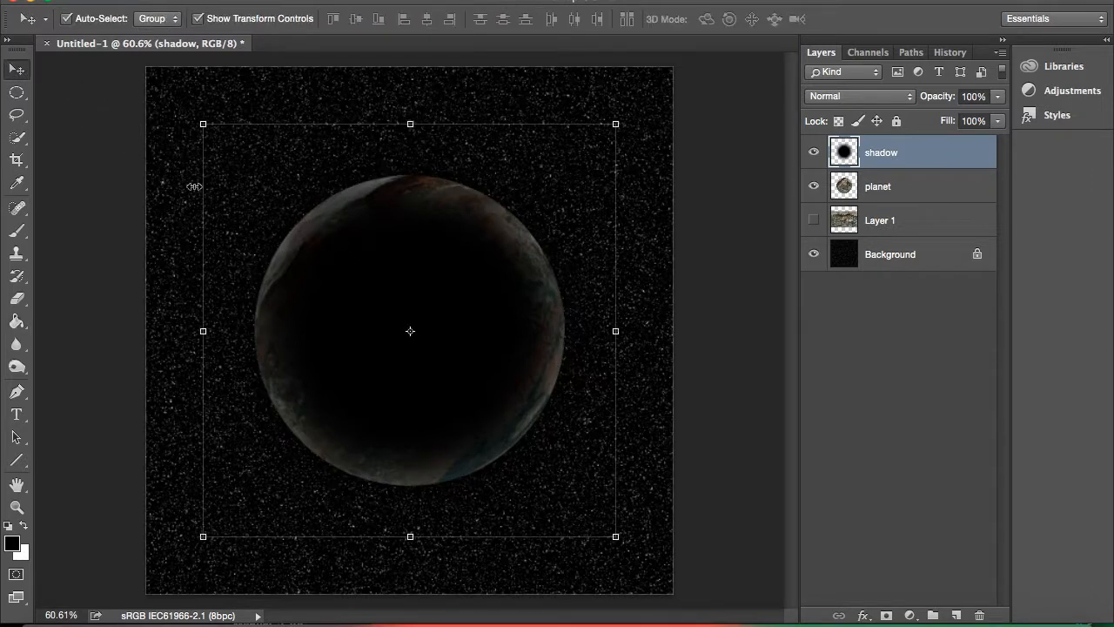
{"action": "left_click_drag", "start_coordinate": [356, 281], "coordinate": [310, 314]}
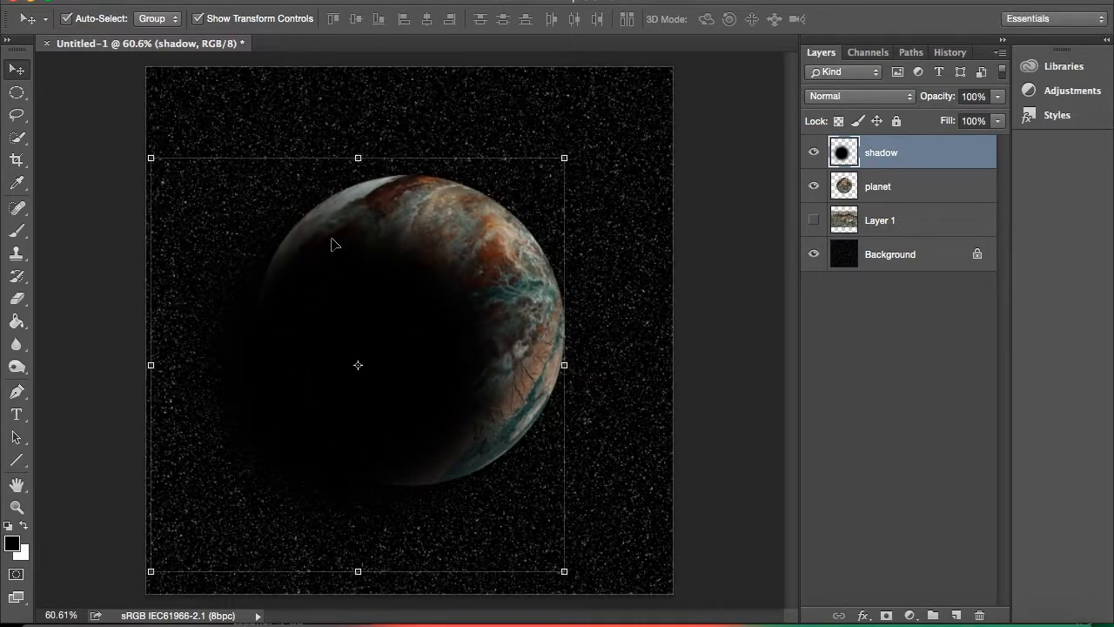
{"action": "left_click_drag", "start_coordinate": [355, 157], "coordinate": [332, 26]}
{"action": "left_click_drag", "start_coordinate": [402, 303], "coordinate": [415, 291]}
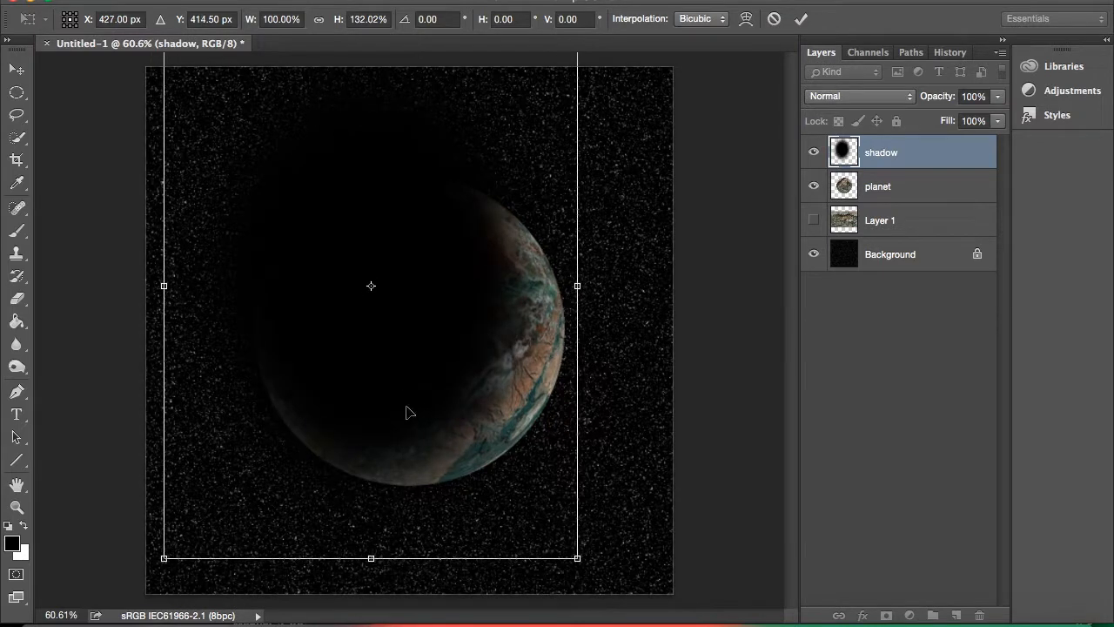
{"action": "left_click_drag", "start_coordinate": [371, 558], "coordinate": [374, 527]}
{"action": "left_click_drag", "start_coordinate": [386, 307], "coordinate": [387, 355]}
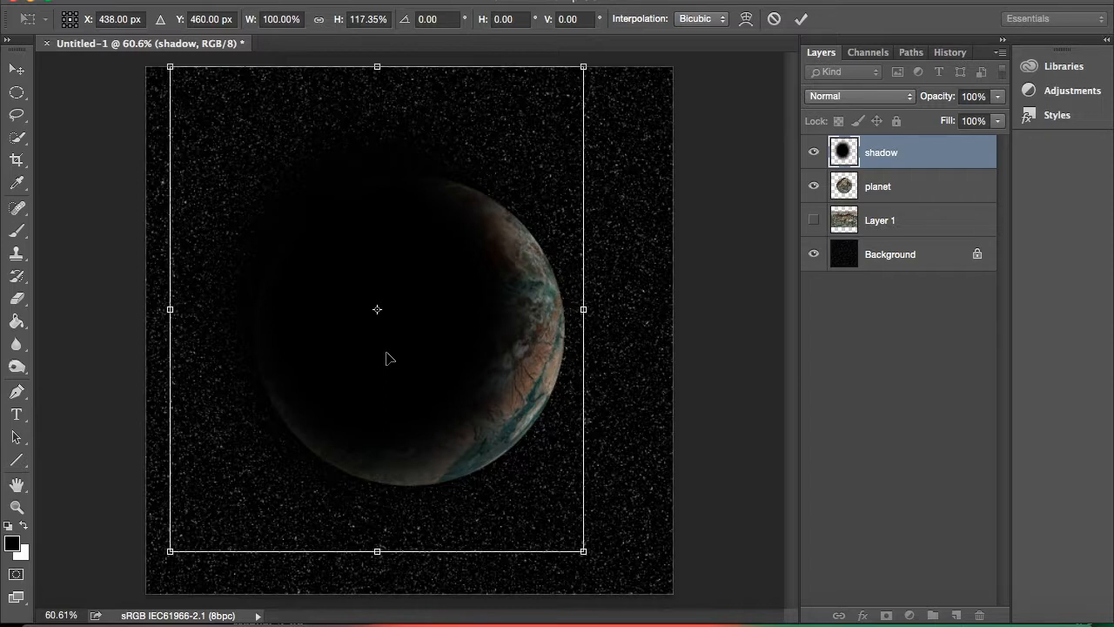
{"action": "key", "text": "Return"}
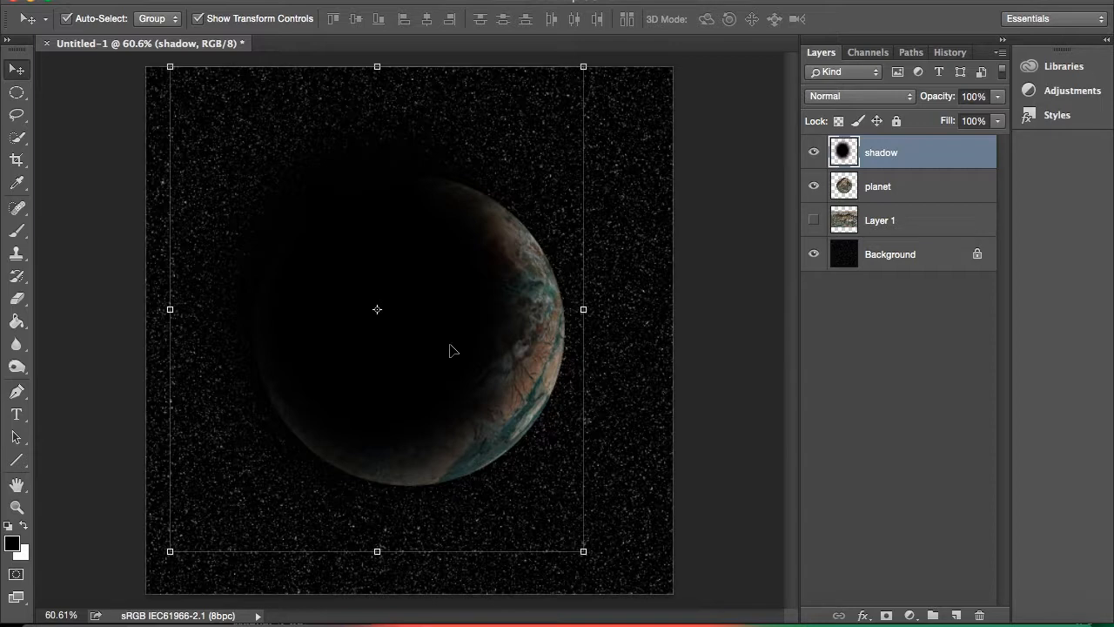
Load the planet's outline as a selection, copy the shadow inside it to a new layer, and hide the original shadow layer.
{"action": "left_click", "coordinate": [848, 190], "text": "ctrl"}
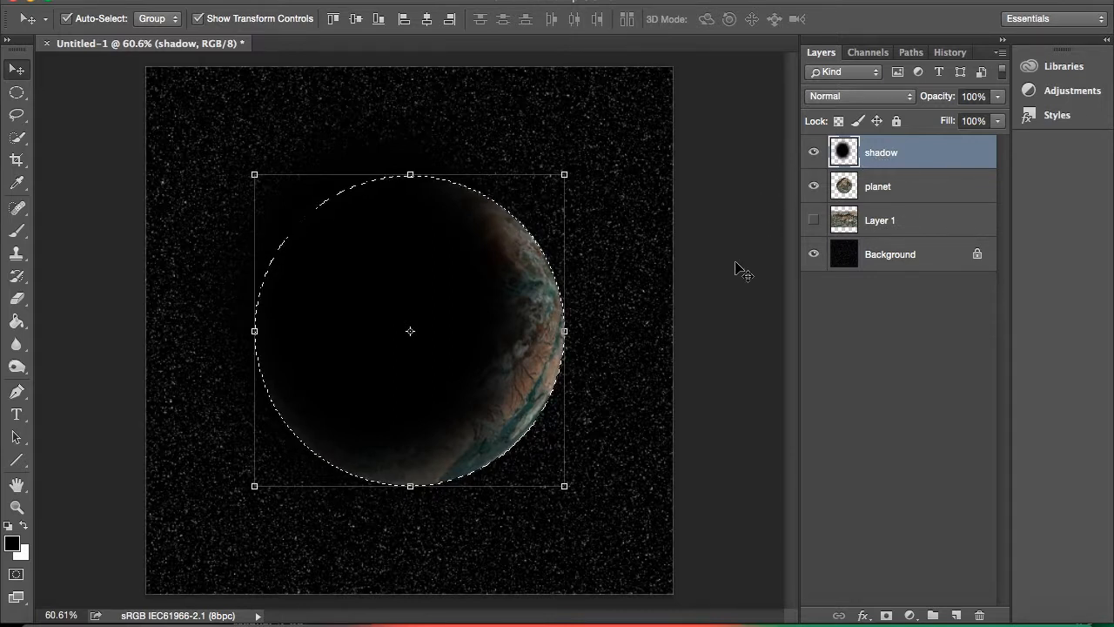
{"action": "key", "text": "ctrl+j"}
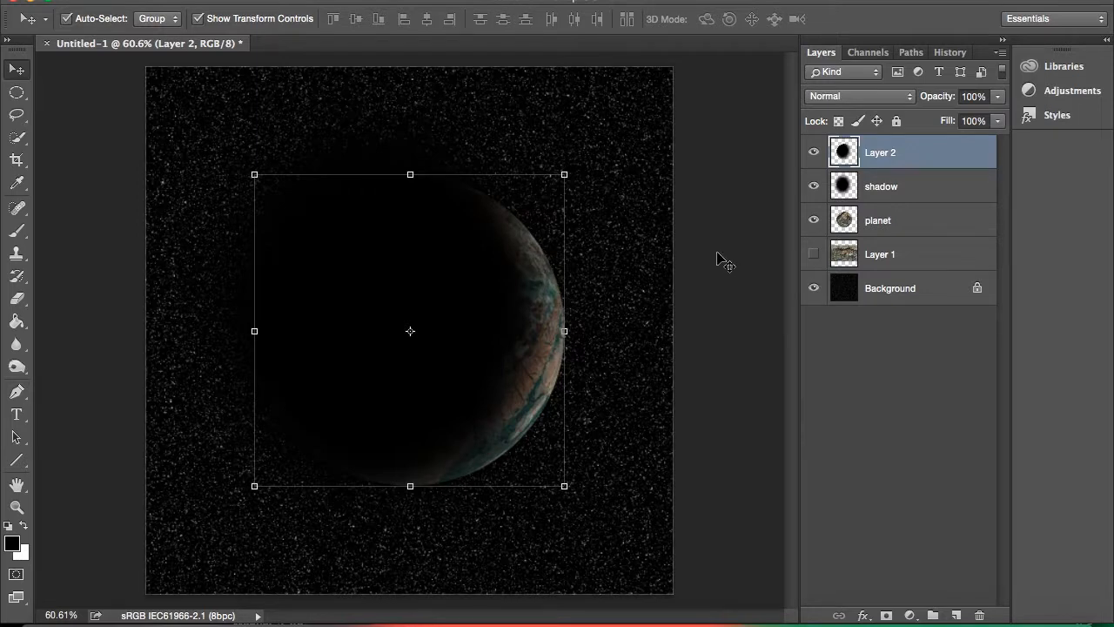
{"action": "left_click", "coordinate": [813, 187]}
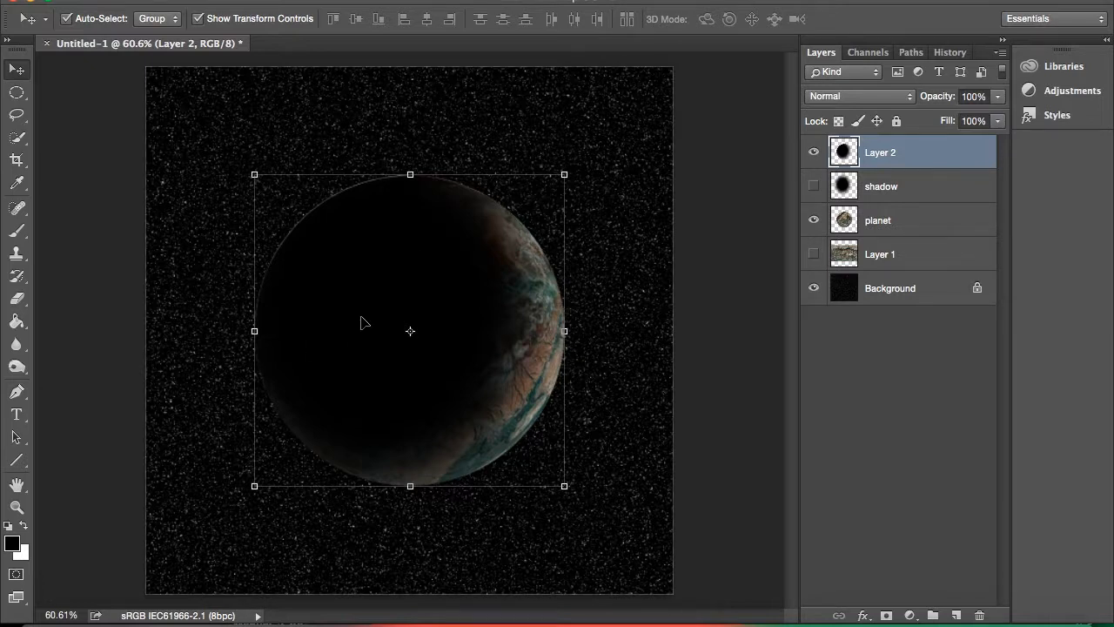
{"action": "left_click_drag", "start_coordinate": [361, 322], "coordinate": [360, 321]}
Add an Inner Glow to the planet layer with light blue #bcedff, a size of 57 px and 50% opacity.
{"action": "left_click", "coordinate": [848, 225]}
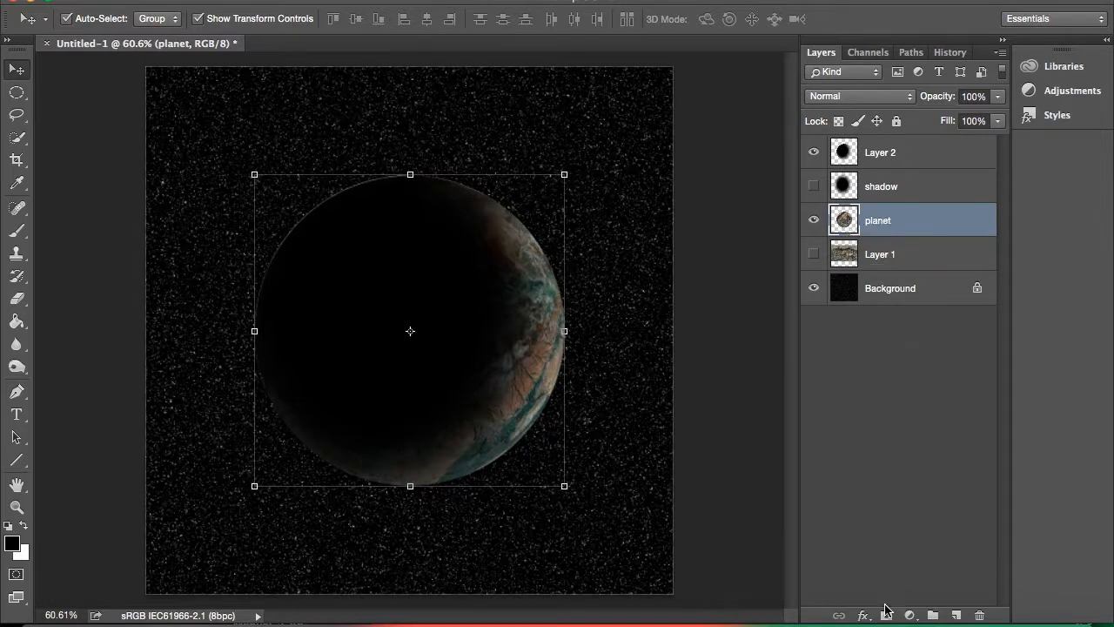
{"action": "left_click", "coordinate": [864, 615]}
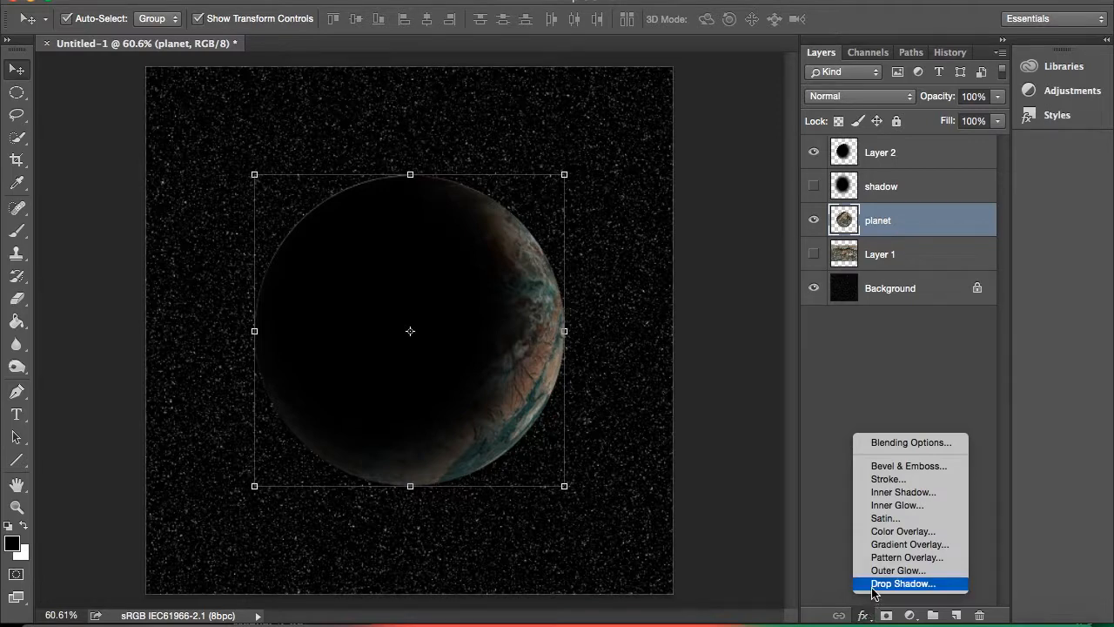
{"action": "left_click", "coordinate": [878, 506]}
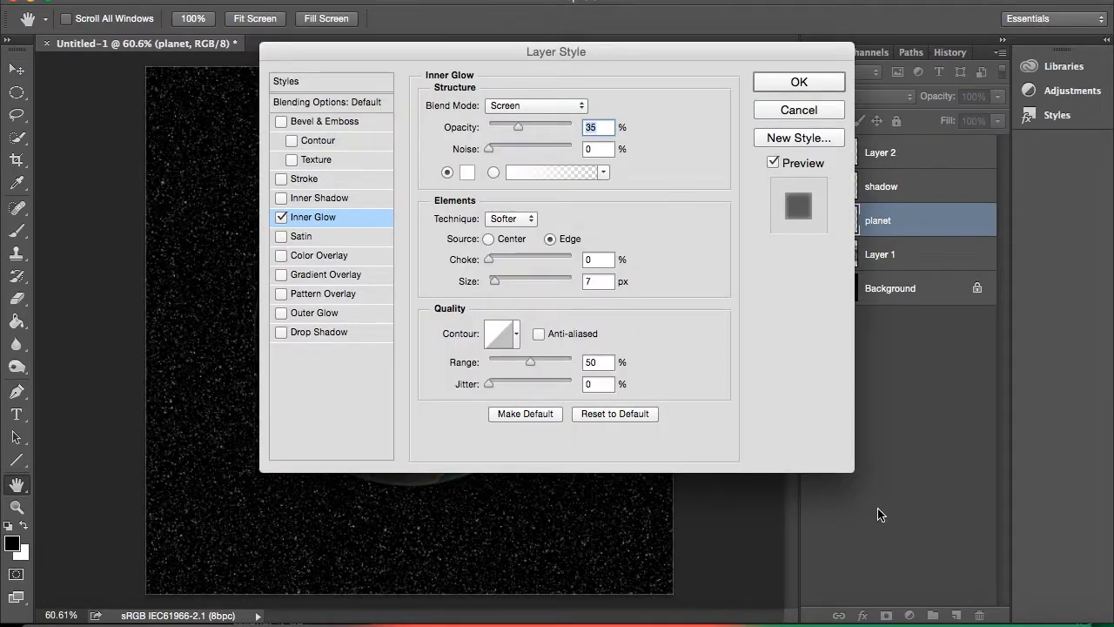
{"action": "left_click", "coordinate": [467, 173]}
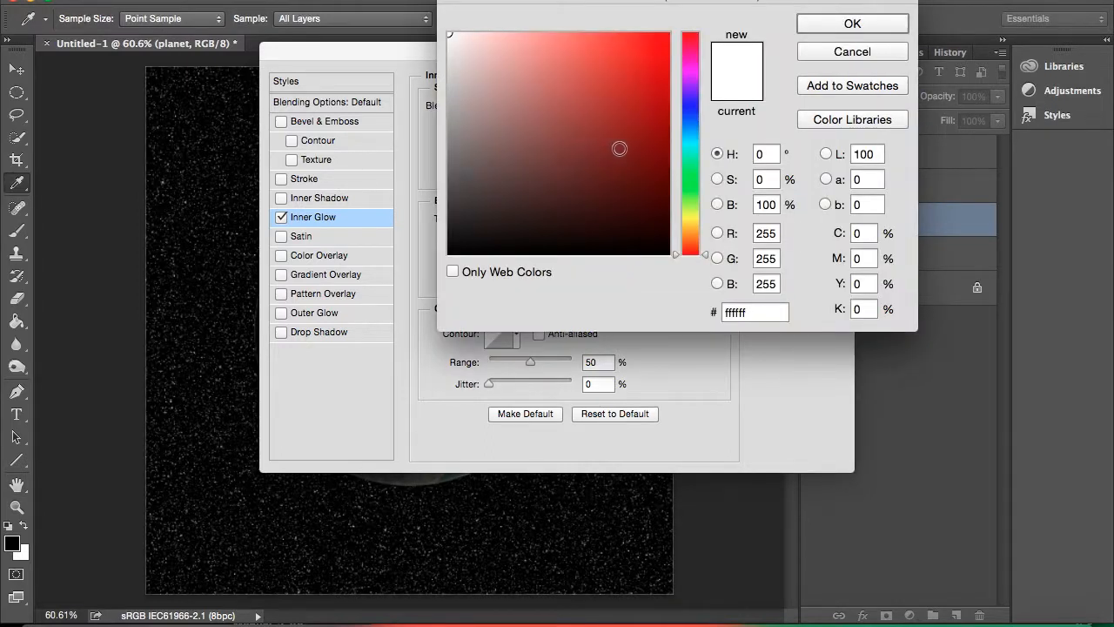
{"action": "left_click", "coordinate": [692, 134]}
{"action": "mouse_move", "coordinate": [500, 61]}
{"action": "left_mouse_down"}
{"action": "mouse_move", "coordinate": [490, 38]}
{"action": "mouse_move", "coordinate": [505, 18]}
{"action": "left_mouse_up"}
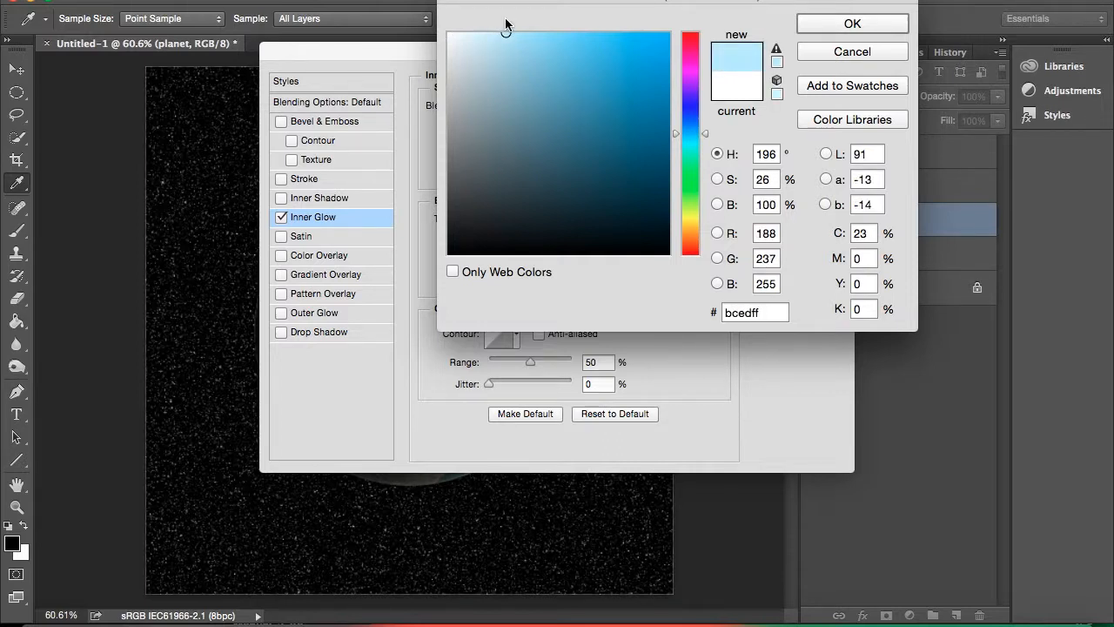
{"action": "left_click", "coordinate": [828, 25]}
{"action": "left_click_drag", "start_coordinate": [466, 45], "coordinate": [750, 66]}
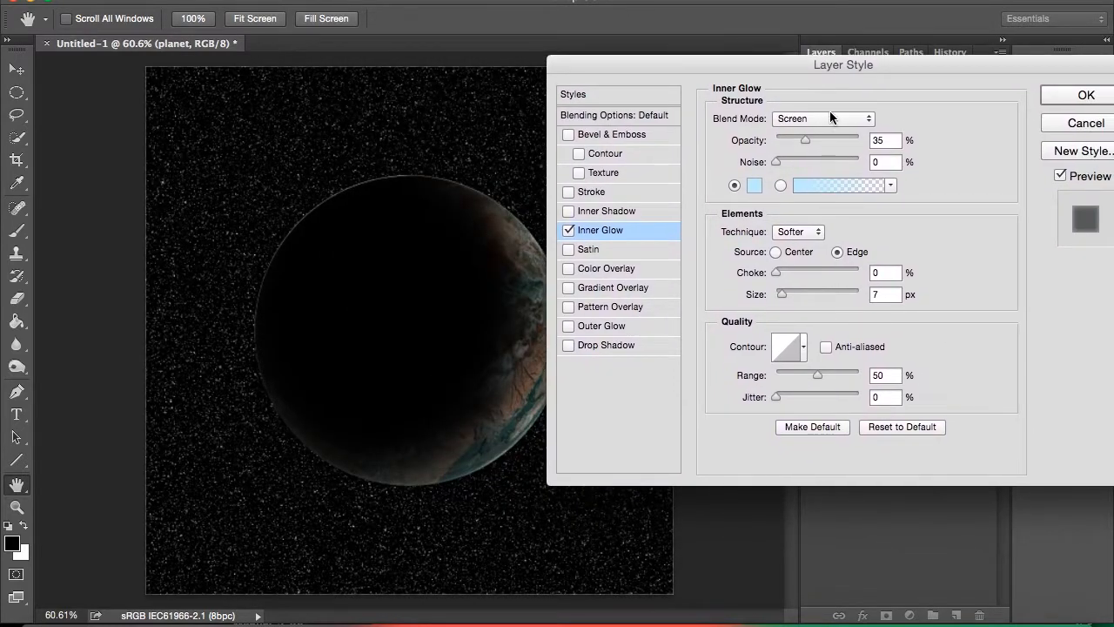
{"action": "left_click_drag", "start_coordinate": [781, 294], "coordinate": [799, 298]}
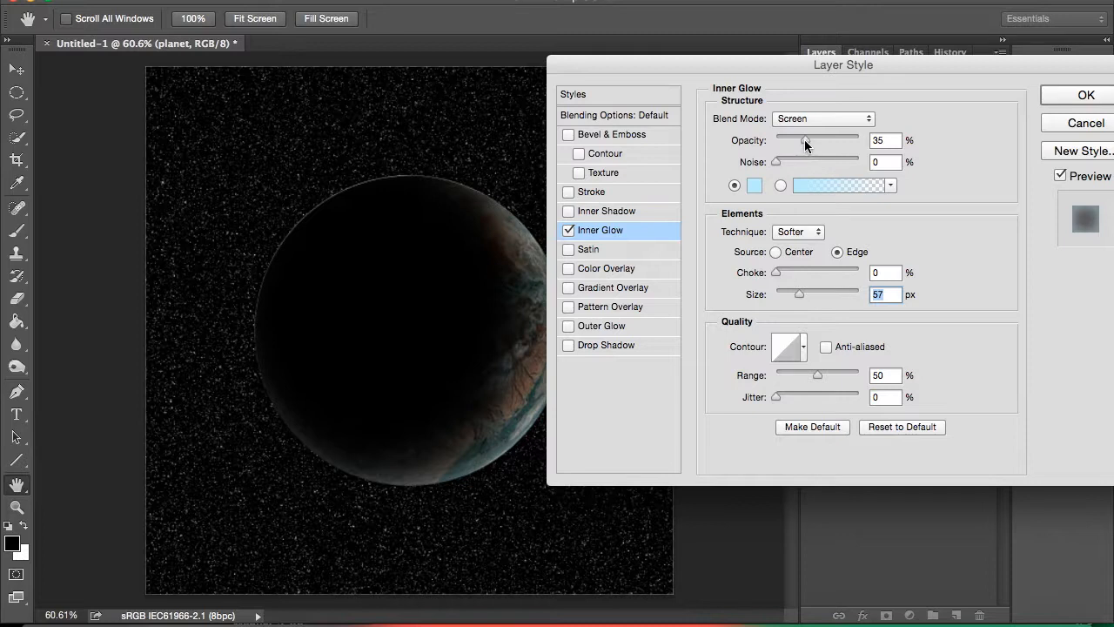
{"action": "left_click_drag", "start_coordinate": [807, 137], "coordinate": [816, 137]}
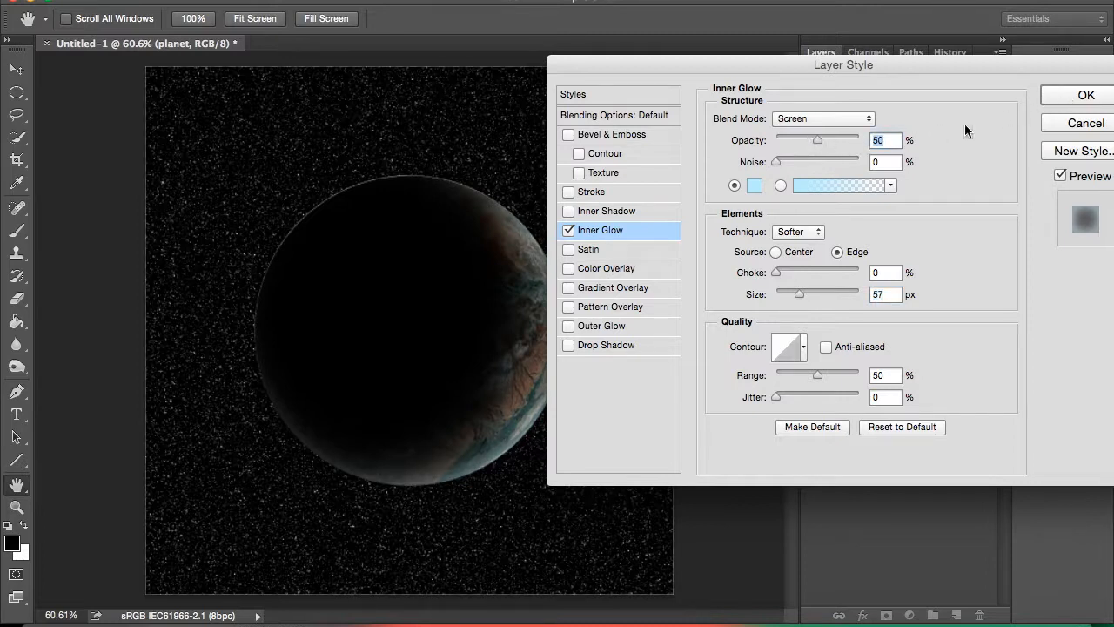
Add a medium-blue Outer Glow to the planet layer with 42% opacity and a size of 46 px, and apply the layer style.
{"action": "left_click", "coordinate": [569, 327]}
{"action": "left_click", "coordinate": [582, 327]}
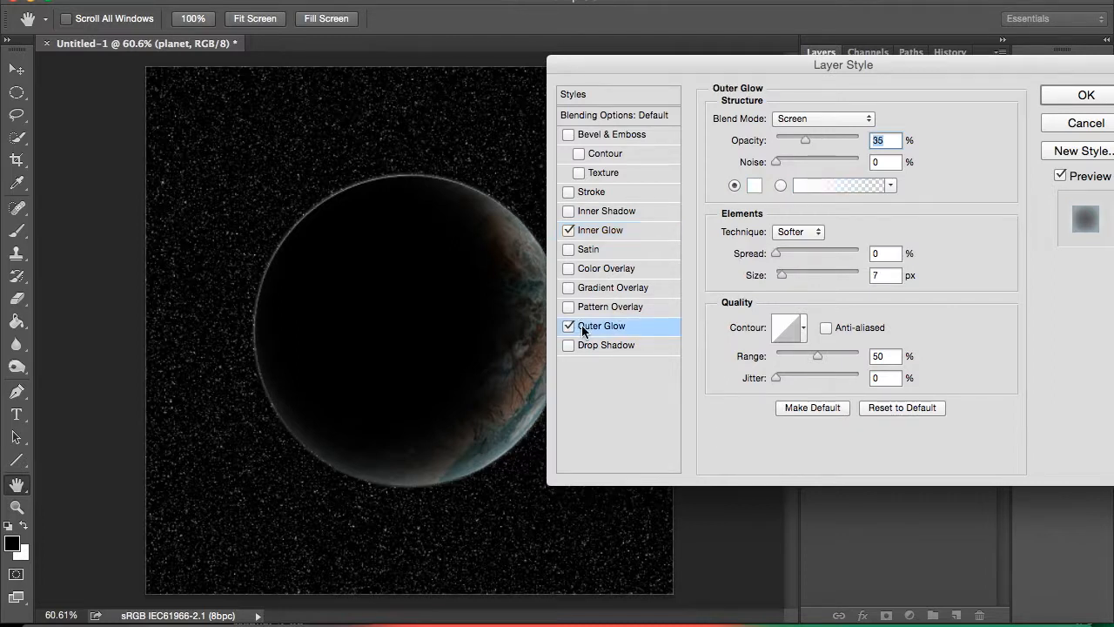
{"action": "left_click", "coordinate": [753, 186]}
{"action": "left_click", "coordinate": [690, 125]}
{"action": "left_click_drag", "start_coordinate": [667, 91], "coordinate": [589, 44]}
{"action": "left_click", "coordinate": [826, 22]}
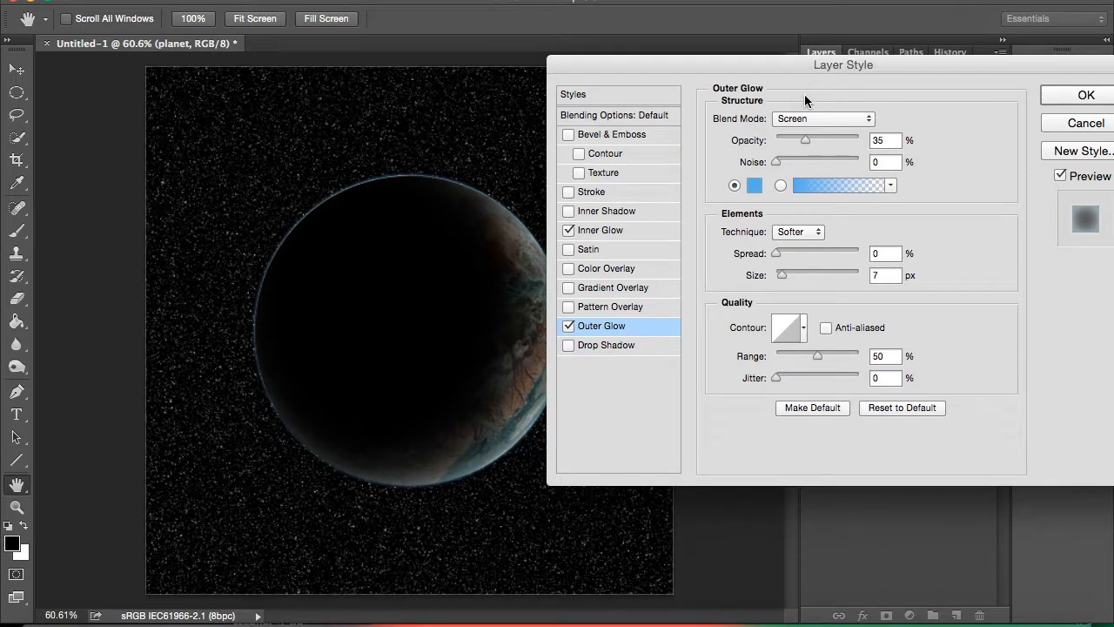
{"action": "left_click_drag", "start_coordinate": [800, 136], "coordinate": [809, 137]}
{"action": "left_click_drag", "start_coordinate": [782, 279], "coordinate": [794, 272]}
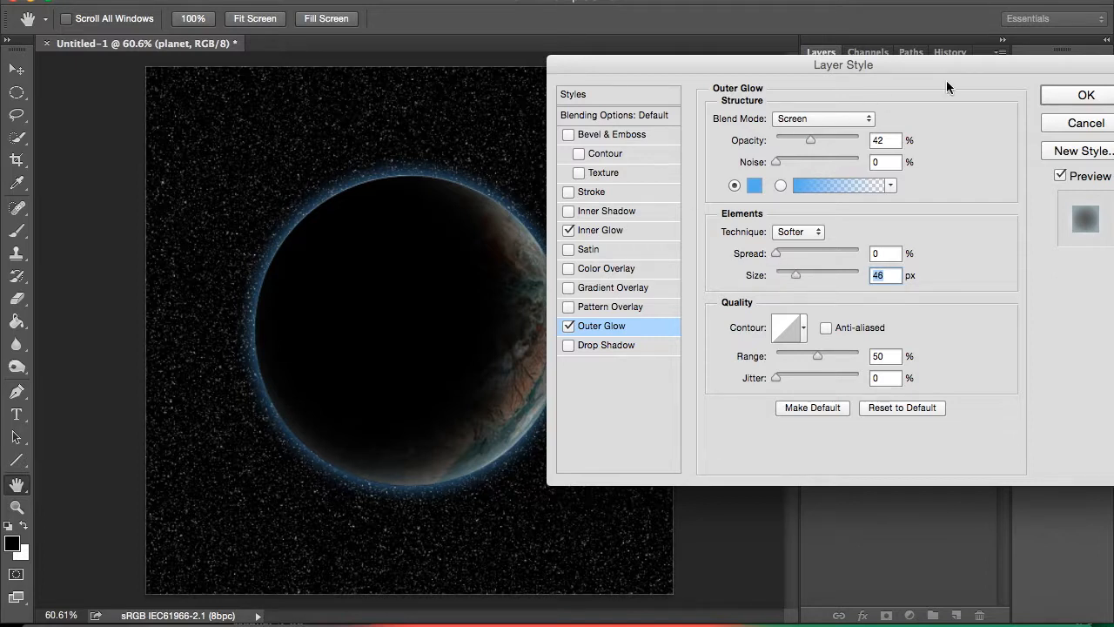
{"action": "left_click_drag", "start_coordinate": [1018, 63], "coordinate": [805, 81]}
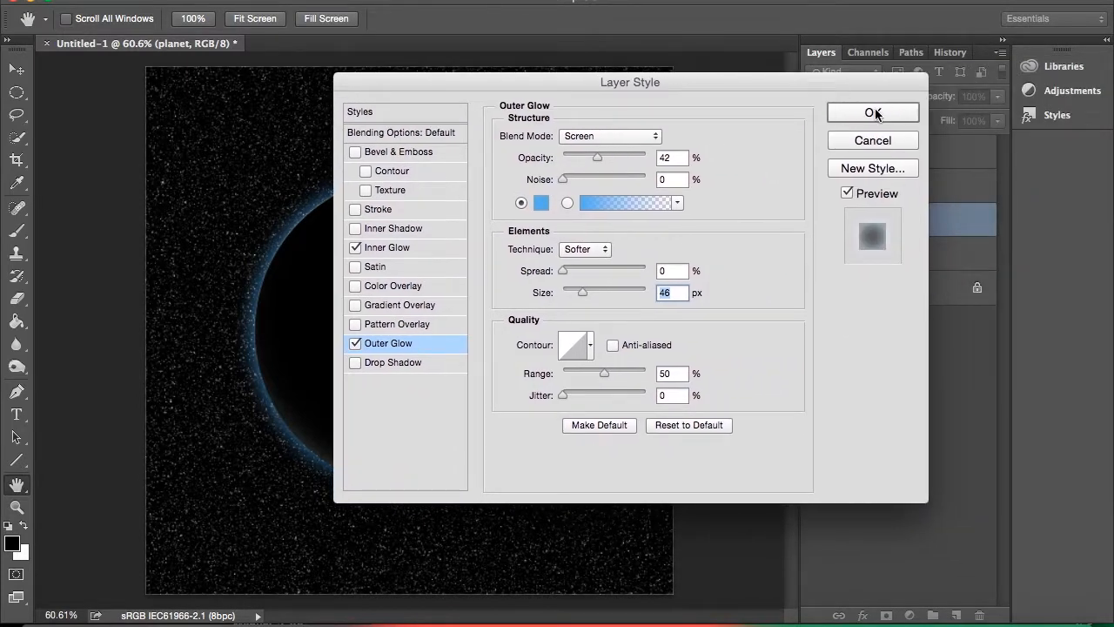
{"action": "left_click", "coordinate": [873, 113]}
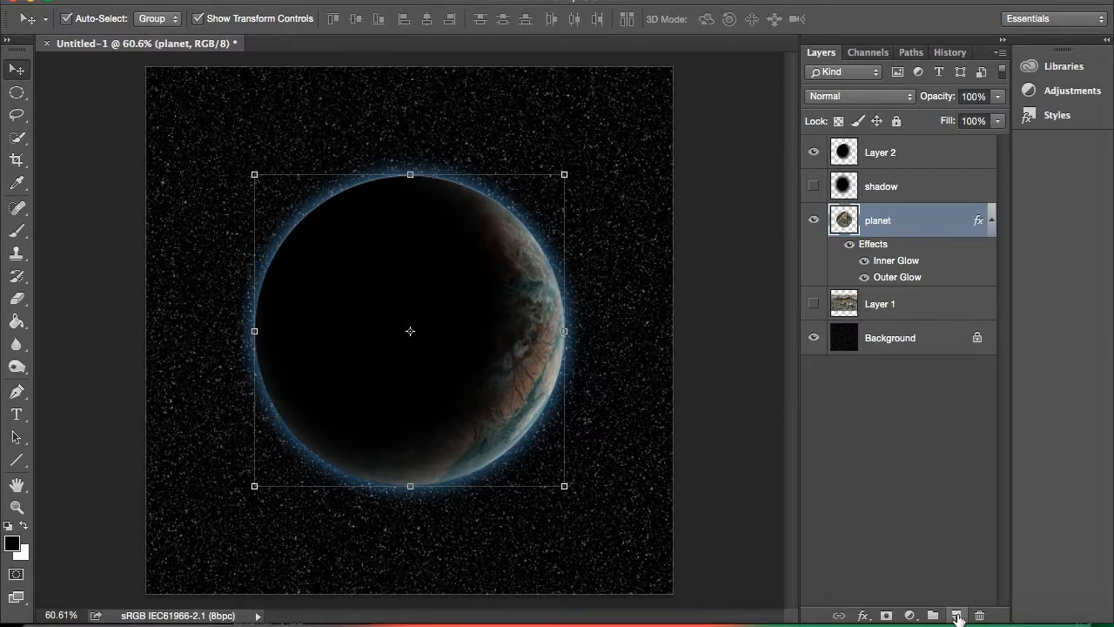
Create a new empty layer directly below the planet layer and merge the two layers.
{"action": "left_click", "coordinate": [955, 615]}
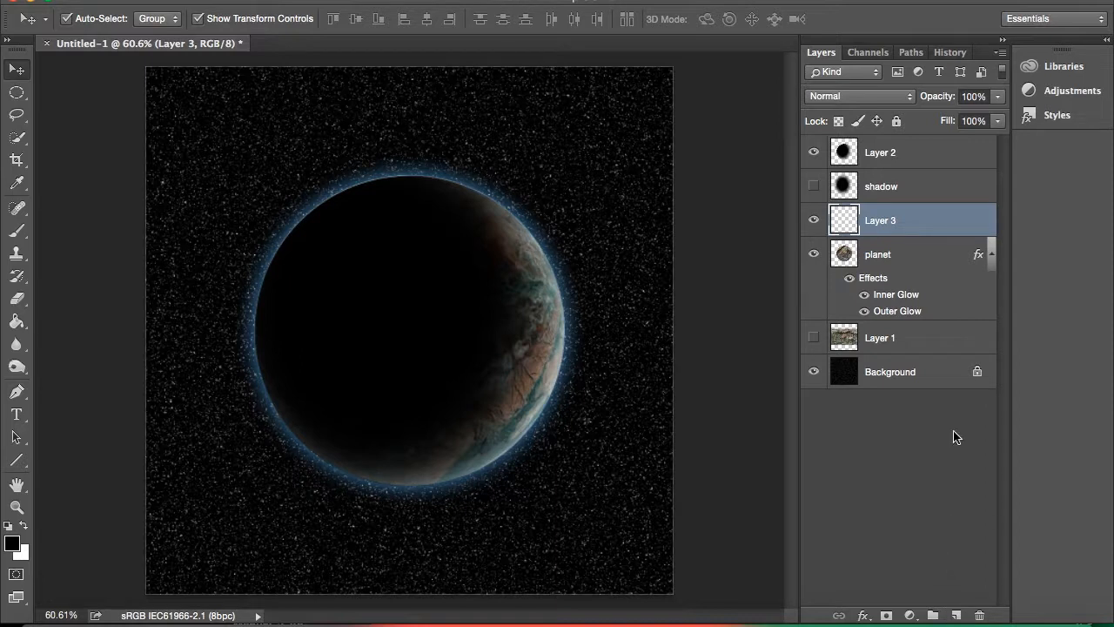
{"action": "left_click_drag", "start_coordinate": [890, 219], "coordinate": [897, 321]}
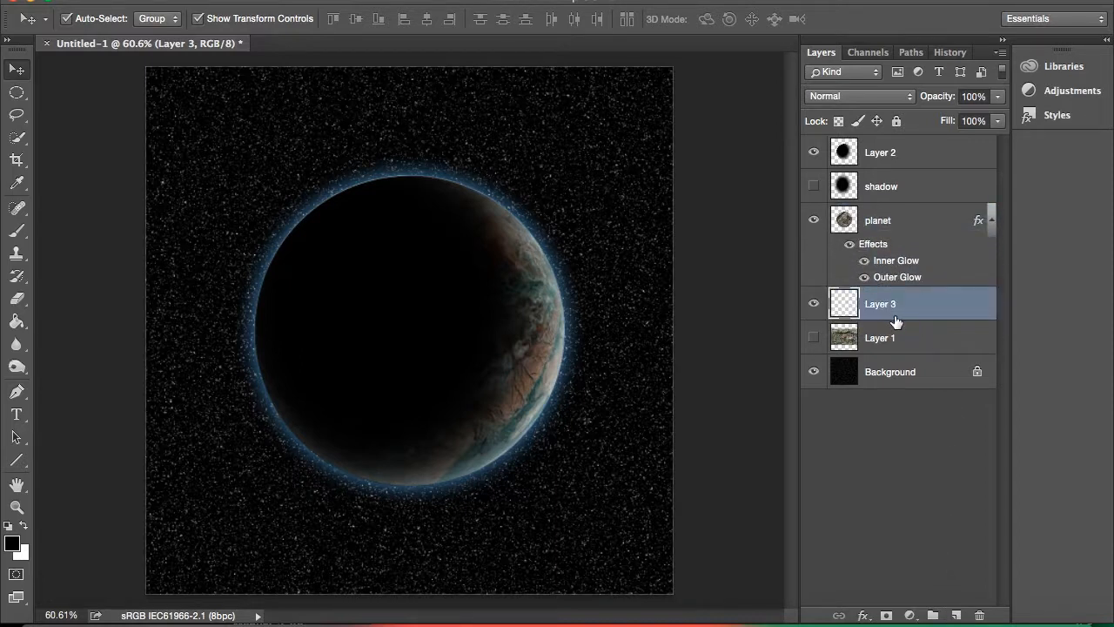
{"action": "left_click", "coordinate": [913, 229], "text": "shift"}
{"action": "right_click", "coordinate": [913, 229]}
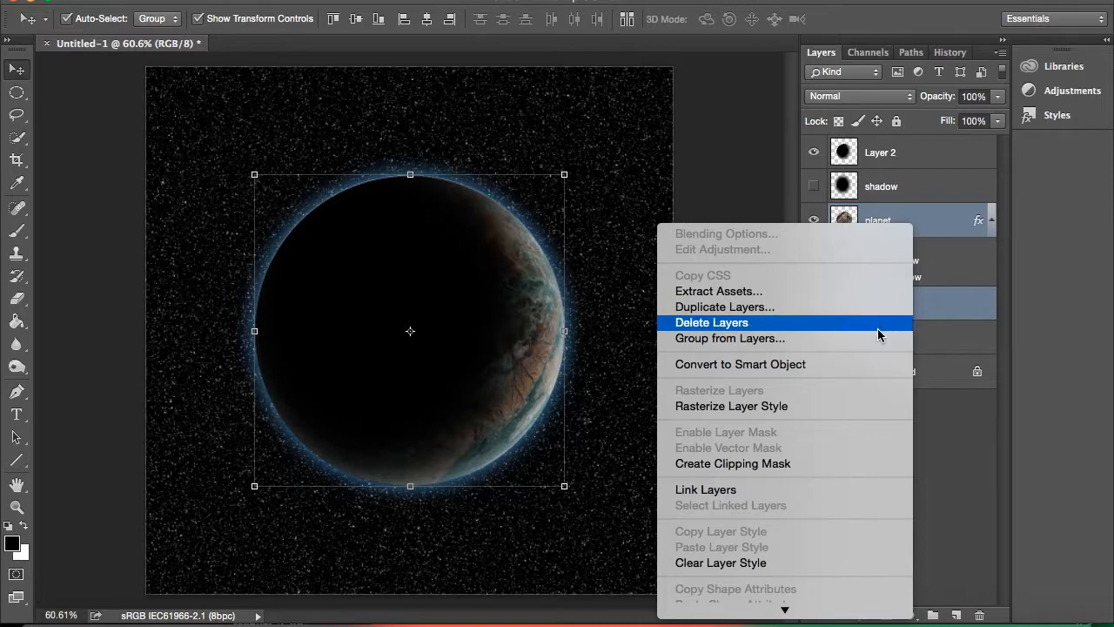
{"action": "mouse_move", "coordinate": [844, 611]}
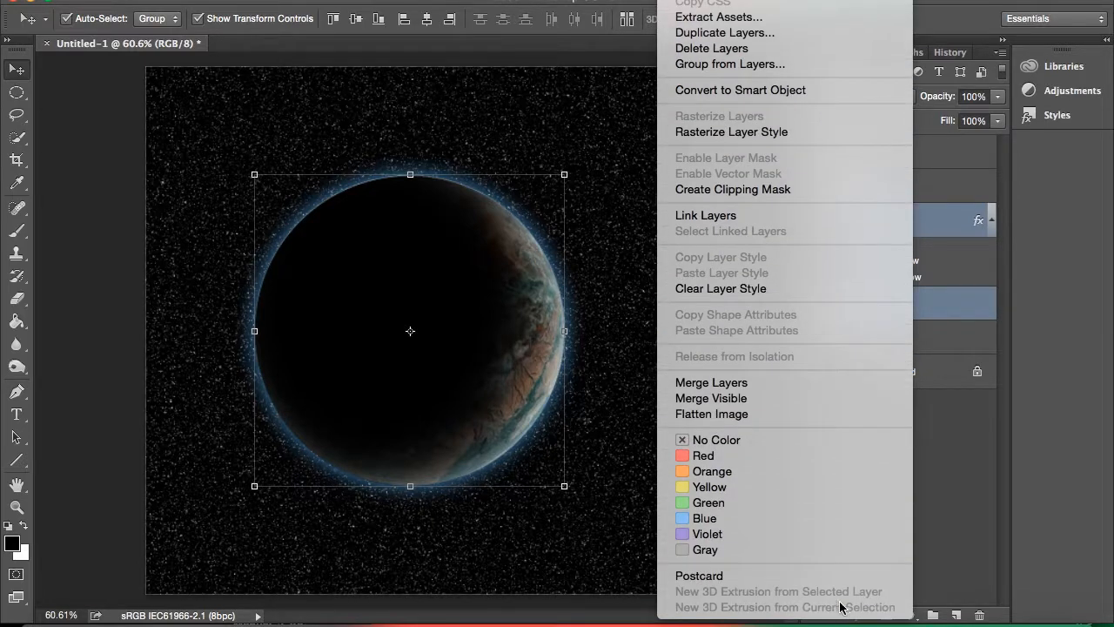
{"action": "left_click", "coordinate": [777, 385]}
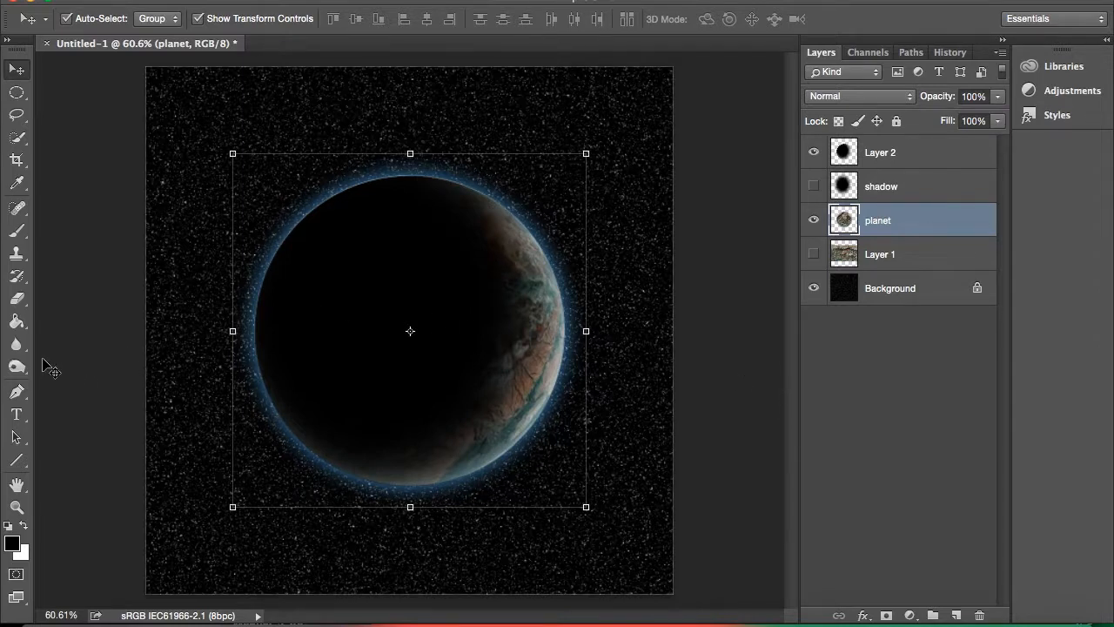
Burn the highlights of the blue glow along the planet's shadowed left edge with a soft 108 px Burn brush.
{"action": "left_click", "coordinate": [17, 367]}
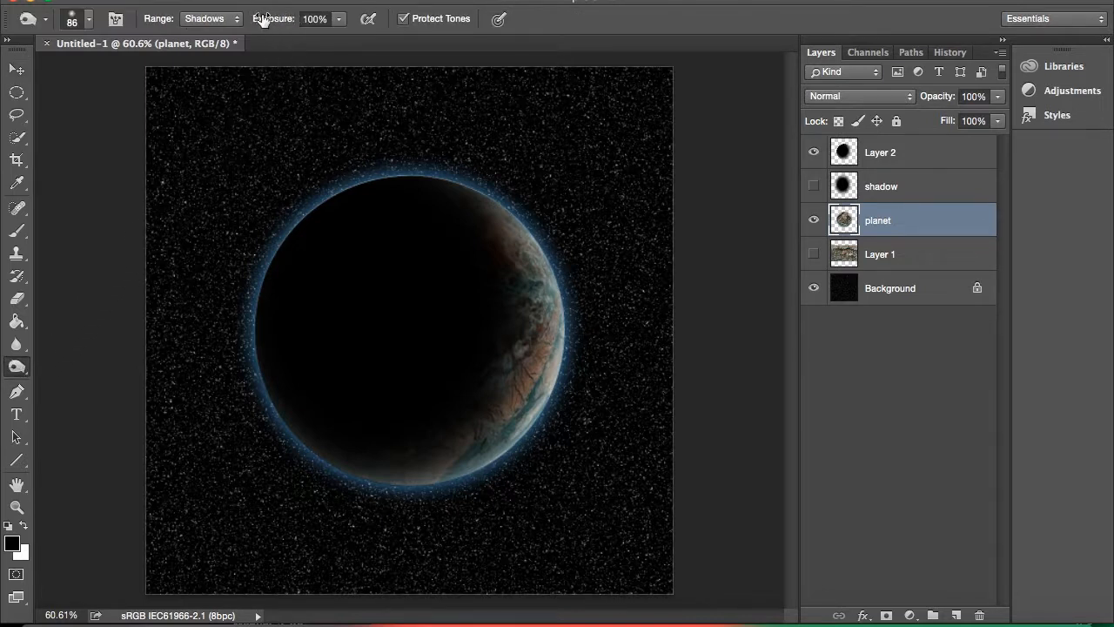
{"action": "left_click", "coordinate": [236, 18]}
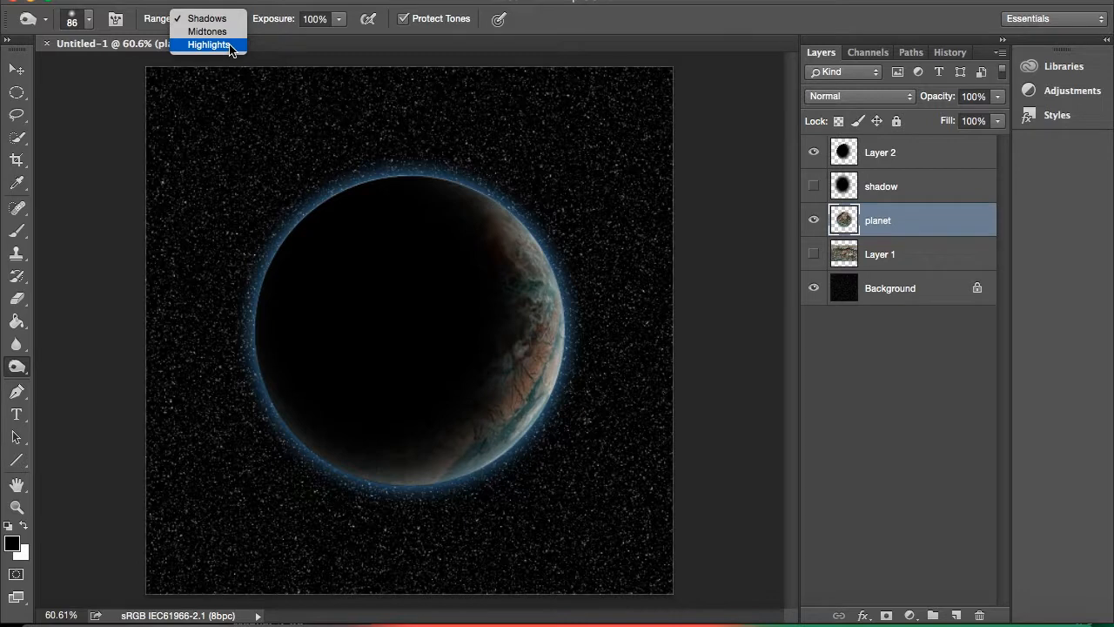
{"action": "left_click", "coordinate": [230, 46]}
{"action": "left_click", "coordinate": [89, 19]}
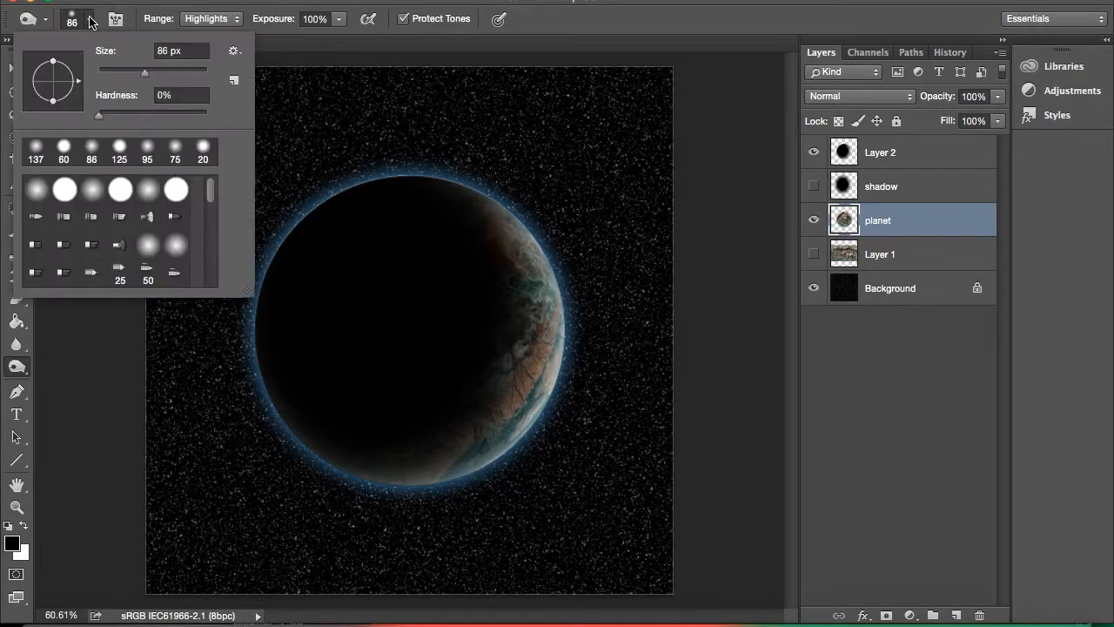
{"action": "left_click_drag", "start_coordinate": [150, 74], "coordinate": [155, 71]}
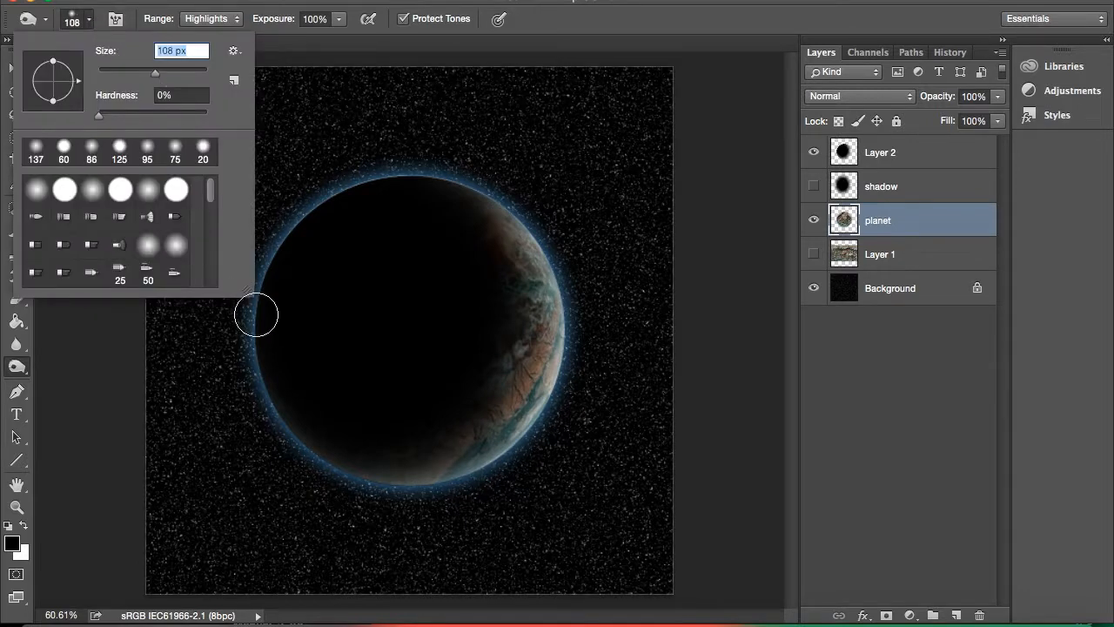
{"action": "key", "text": "Return"}
{"action": "mouse_move", "coordinate": [336, 478]}
{"action": "left_mouse_down"}
{"action": "mouse_move", "coordinate": [262, 364]}
{"action": "mouse_move", "coordinate": [258, 285]}
{"action": "mouse_move", "coordinate": [282, 234]}
{"action": "mouse_move", "coordinate": [332, 195]}
{"action": "mouse_move", "coordinate": [413, 177]}
{"action": "mouse_move", "coordinate": [376, 176]}
{"action": "mouse_move", "coordinate": [298, 222]}
{"action": "mouse_move", "coordinate": [256, 372]}
{"action": "mouse_move", "coordinate": [281, 279]}
{"action": "mouse_move", "coordinate": [322, 204]}
{"action": "mouse_move", "coordinate": [360, 195]}
{"action": "mouse_move", "coordinate": [284, 248]}
{"action": "mouse_move", "coordinate": [243, 350]}
{"action": "mouse_move", "coordinate": [279, 434]}
{"action": "mouse_move", "coordinate": [339, 468]}
{"action": "mouse_move", "coordinate": [305, 448]}
{"action": "mouse_move", "coordinate": [254, 373]}
{"action": "mouse_move", "coordinate": [246, 277]}
{"action": "mouse_move", "coordinate": [373, 184]}
{"action": "mouse_move", "coordinate": [284, 256]}
{"action": "mouse_move", "coordinate": [242, 396]}
{"action": "mouse_move", "coordinate": [243, 313]}
{"action": "mouse_move", "coordinate": [270, 335]}
{"action": "mouse_move", "coordinate": [281, 426]}
{"action": "mouse_move", "coordinate": [329, 476]}
{"action": "mouse_move", "coordinate": [274, 409]}
{"action": "mouse_move", "coordinate": [247, 341]}
{"action": "mouse_move", "coordinate": [308, 211]}
{"action": "mouse_move", "coordinate": [404, 174]}
{"action": "mouse_move", "coordinate": [368, 169]}
{"action": "left_mouse_up"}
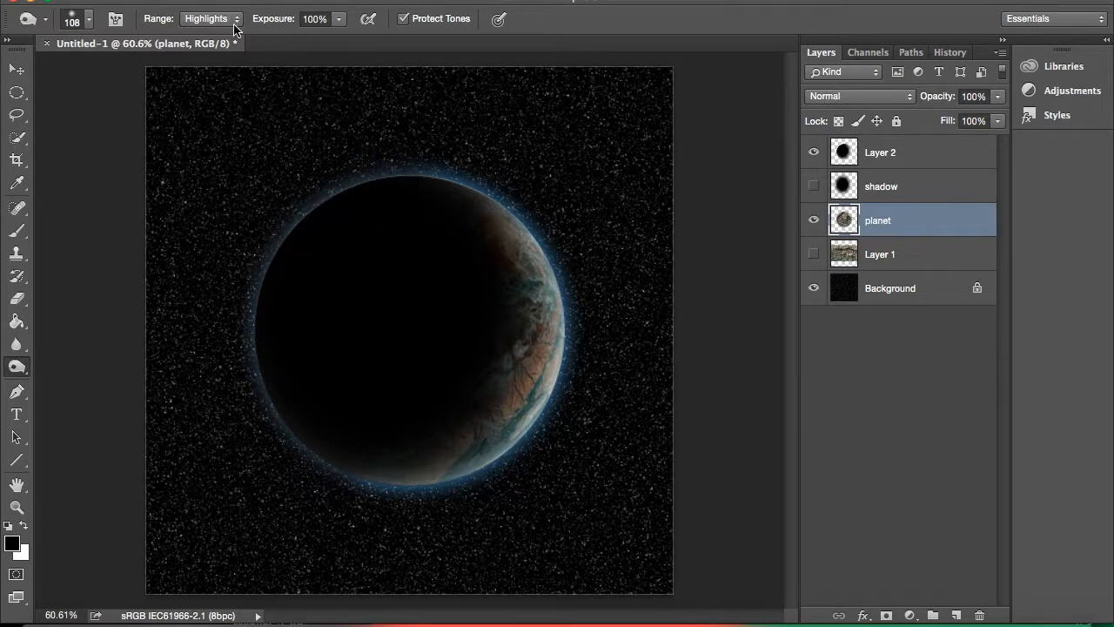
Burn the same shadowed edge of the planet again with the range set to Shadows, darkening the remaining glow.
{"action": "left_click", "coordinate": [204, 20]}
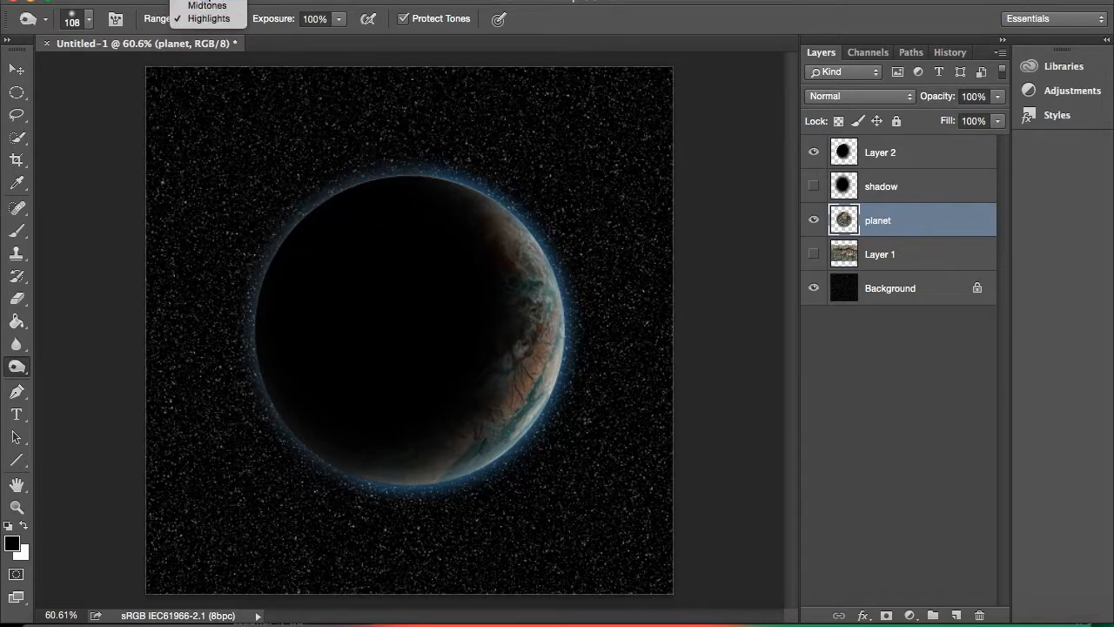
{"action": "left_click", "coordinate": [207, 1]}
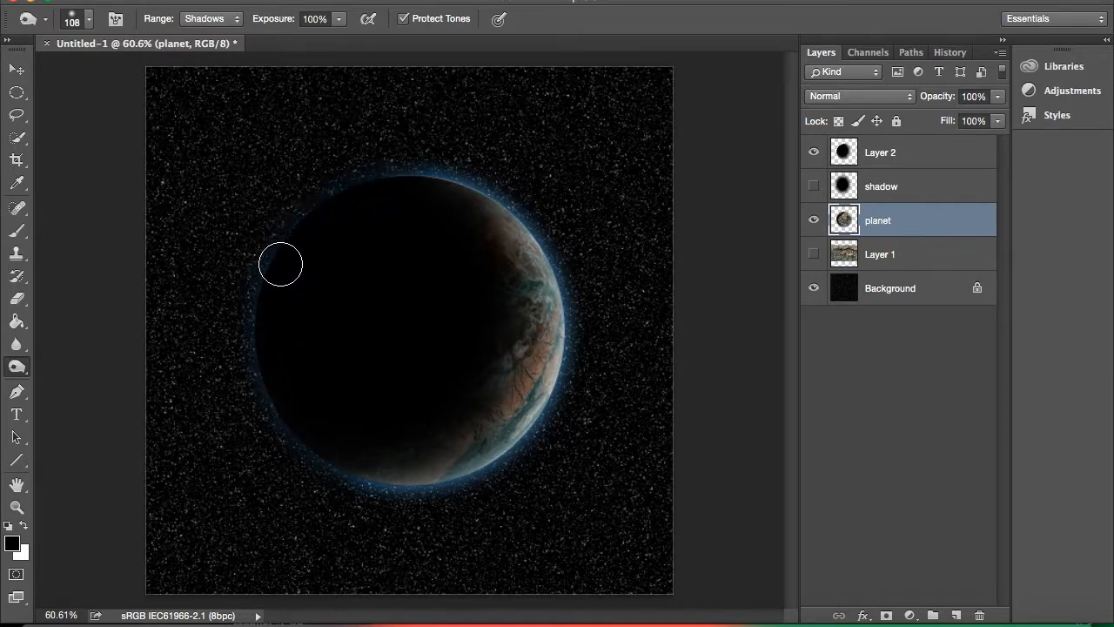
{"action": "mouse_move", "coordinate": [253, 351]}
{"action": "left_mouse_down"}
{"action": "mouse_move", "coordinate": [251, 285]}
{"action": "mouse_move", "coordinate": [300, 224]}
{"action": "mouse_move", "coordinate": [380, 185]}
{"action": "mouse_move", "coordinate": [324, 215]}
{"action": "mouse_move", "coordinate": [249, 317]}
{"action": "mouse_move", "coordinate": [262, 421]}
{"action": "mouse_move", "coordinate": [289, 461]}
{"action": "mouse_move", "coordinate": [256, 331]}
{"action": "mouse_move", "coordinate": [272, 213]}
{"action": "mouse_move", "coordinate": [340, 187]}
{"action": "left_mouse_up"}
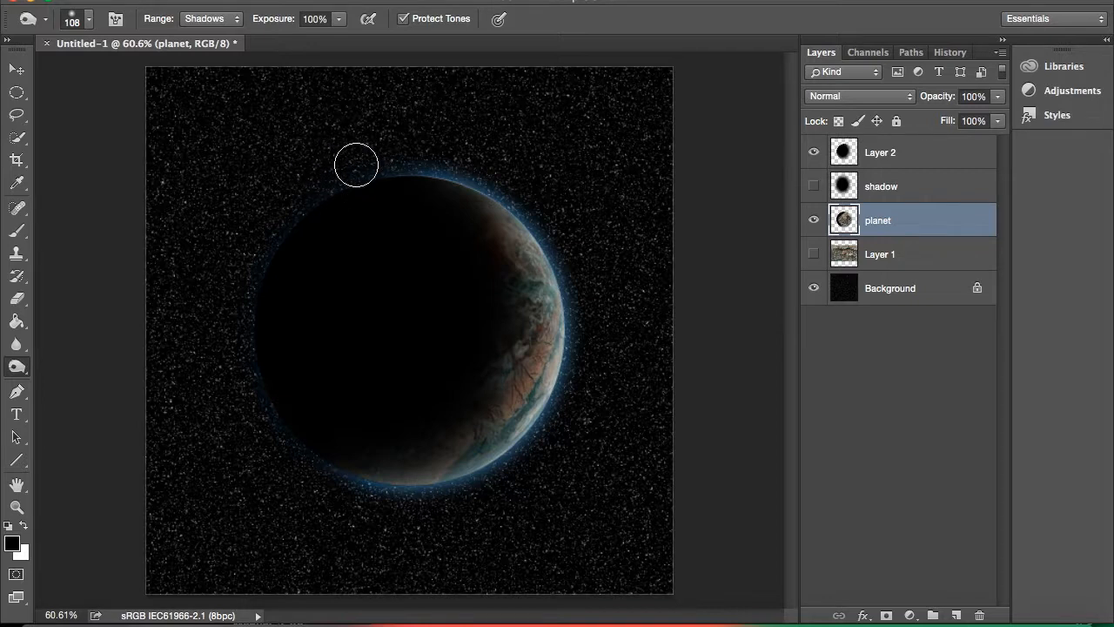
Add a new layer named sun above Layer 2 and fill it with black.
{"action": "left_click", "coordinate": [877, 155]}
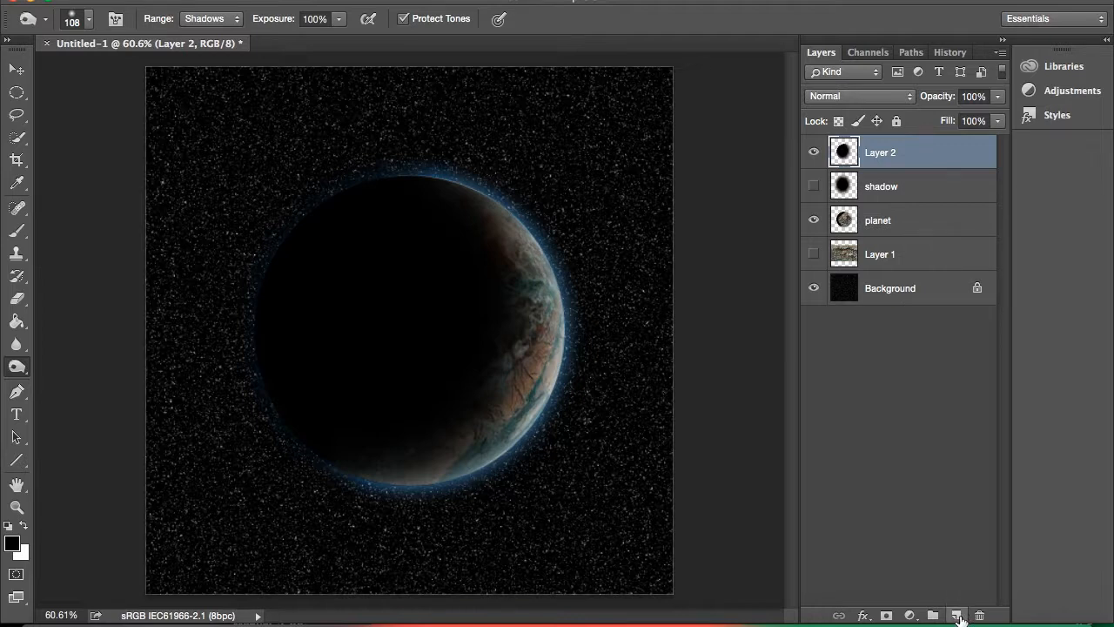
{"action": "left_click", "coordinate": [957, 616]}
{"action": "double_click", "coordinate": [879, 152]}
{"action": "type", "text": "su"}
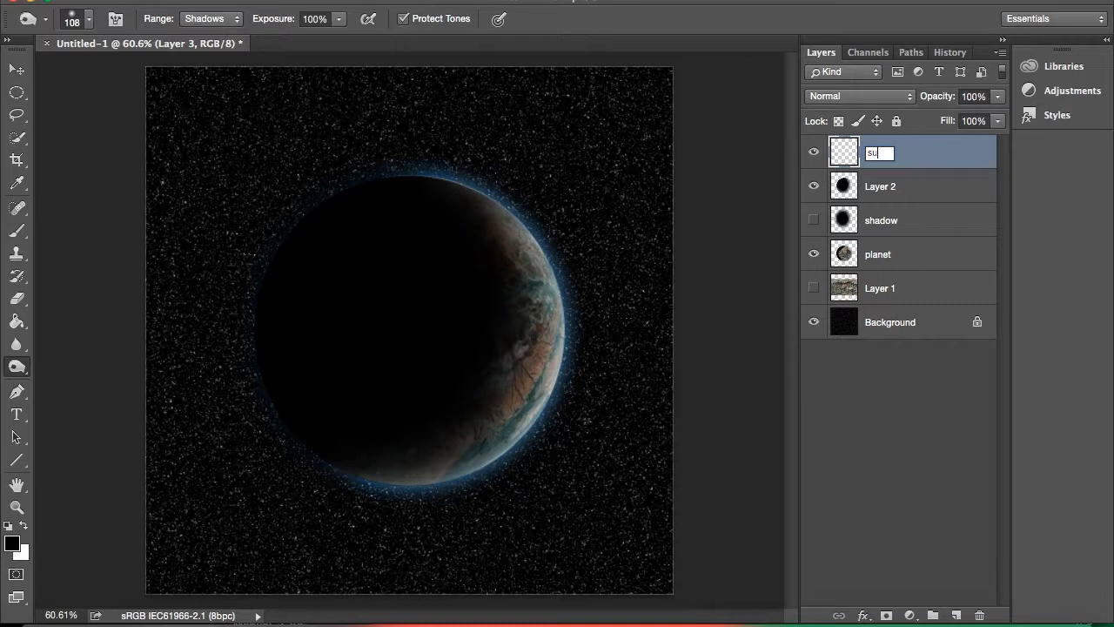
{"action": "key", "text": "Return"}
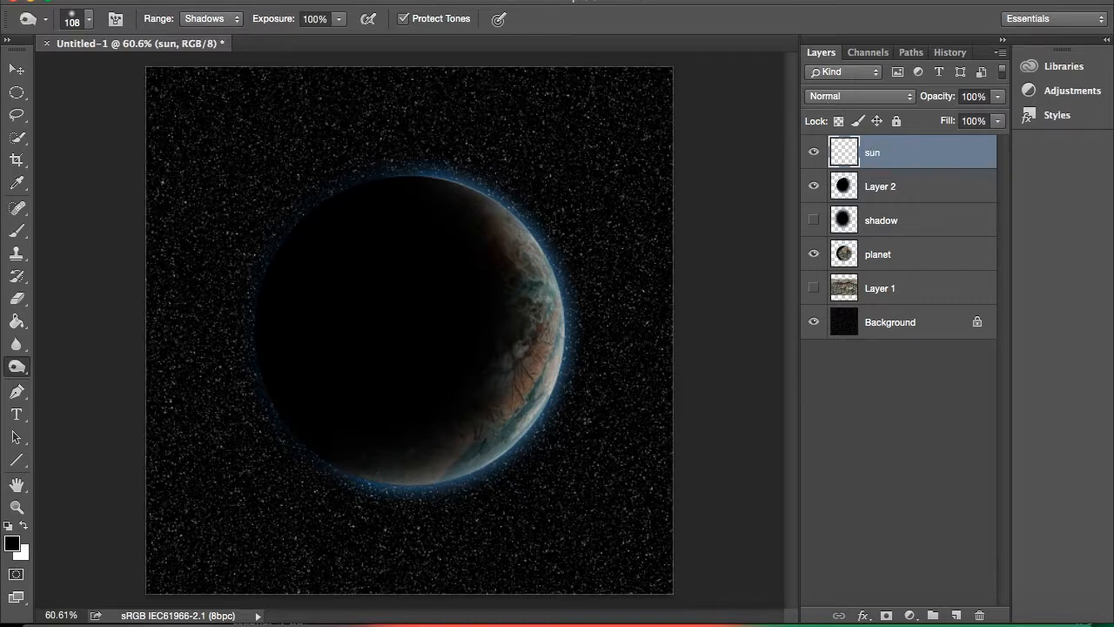
{"action": "left_click", "coordinate": [17, 328]}
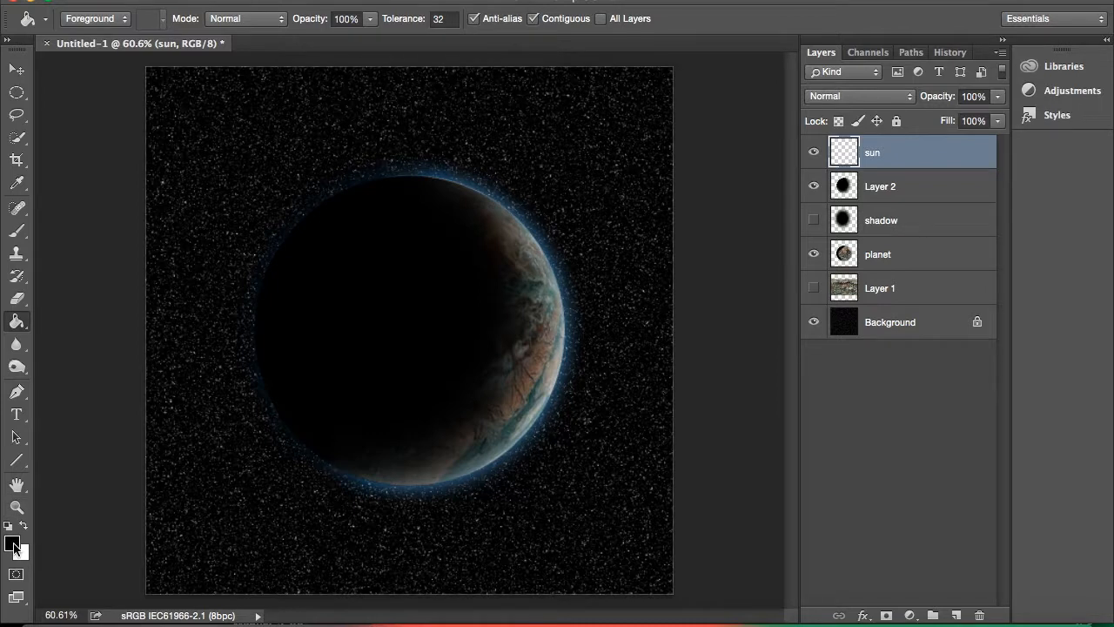
{"action": "left_click", "coordinate": [383, 350]}
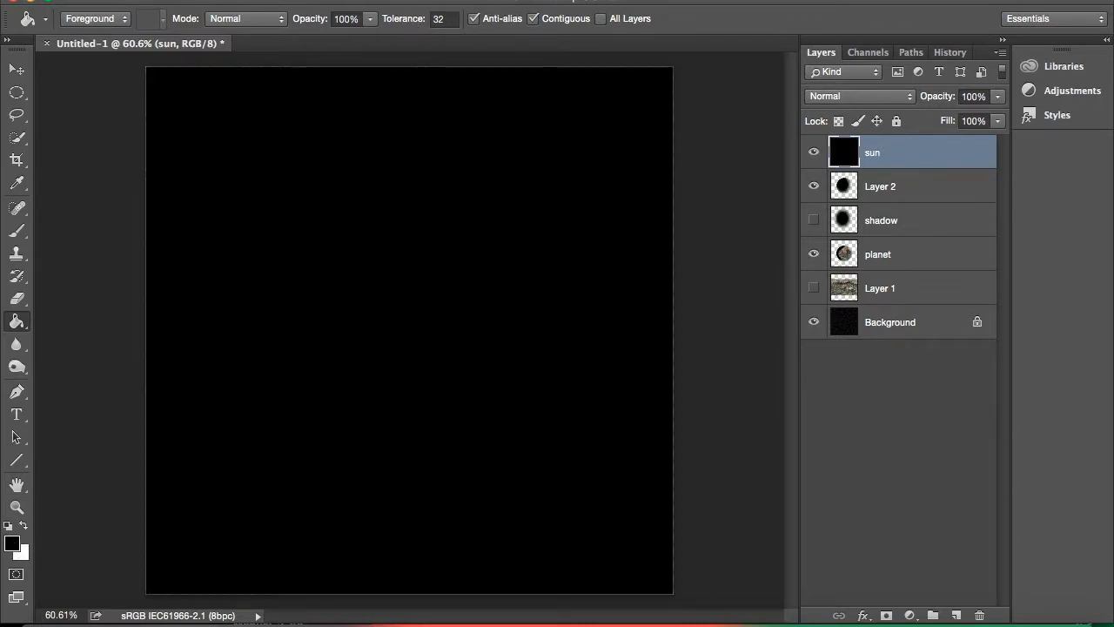
Render a 50-300mm Zoom Lens Flare at 80% brightness in the lower-right area of the sun layer.
{"action": "left_click", "coordinate": [406, 1]}
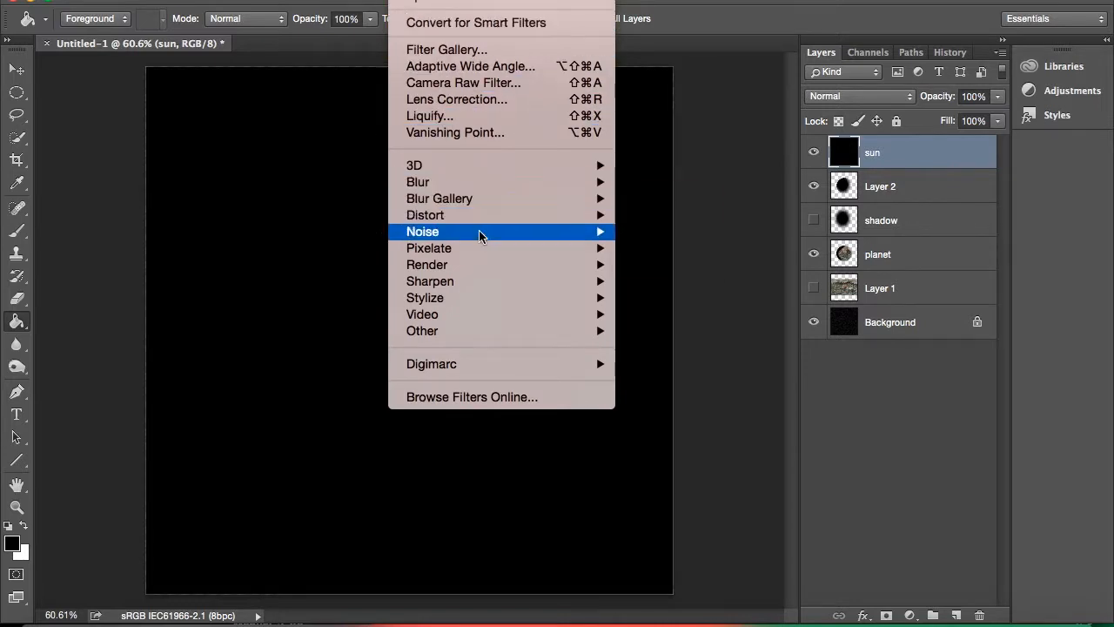
{"action": "mouse_move", "coordinate": [519, 269]}
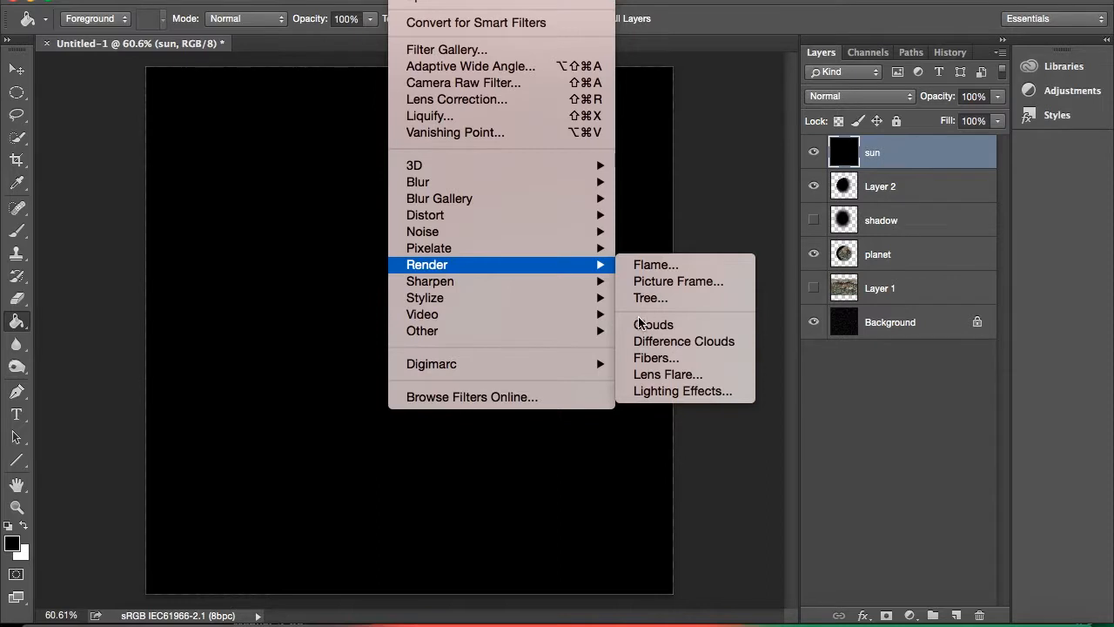
{"action": "left_click", "coordinate": [659, 376]}
{"action": "left_click_drag", "start_coordinate": [453, 360], "coordinate": [428, 360]}
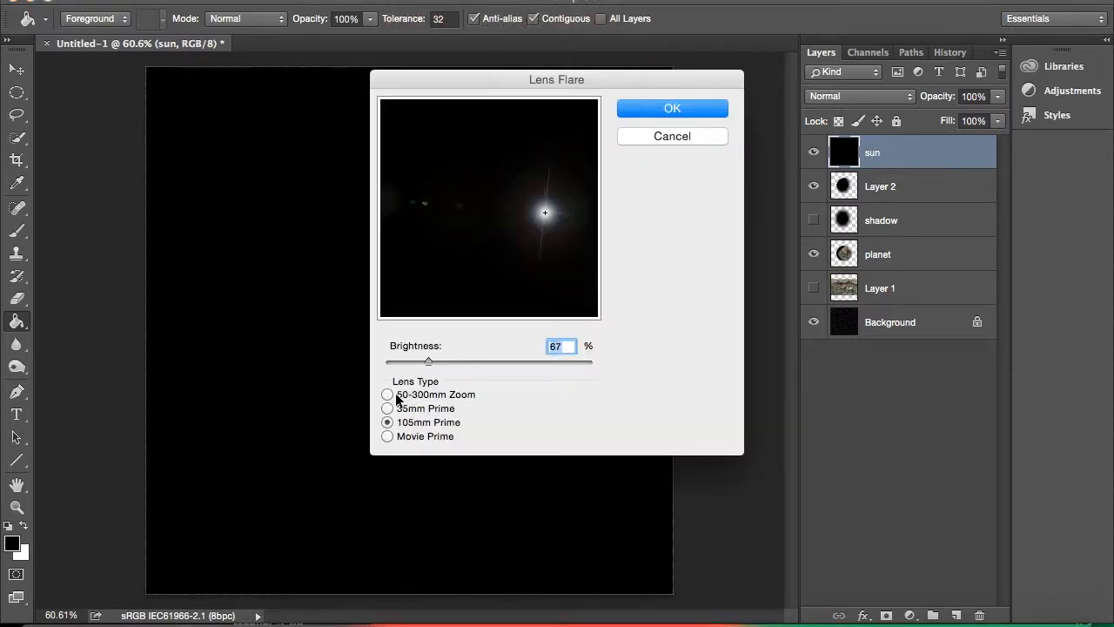
{"action": "left_click", "coordinate": [388, 395]}
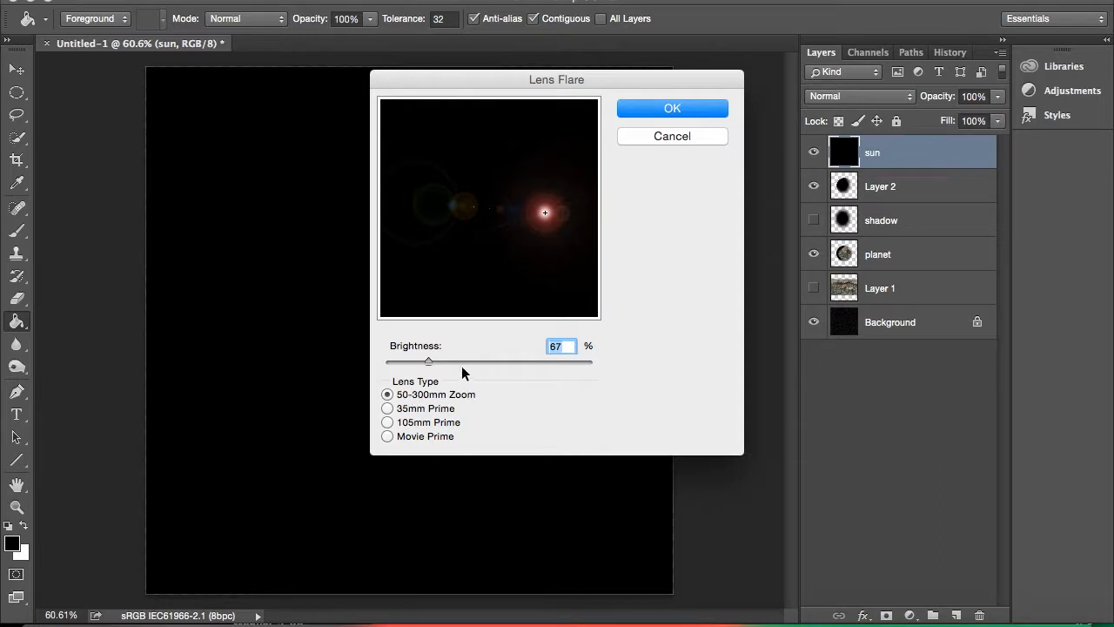
{"action": "left_click_drag", "start_coordinate": [432, 366], "coordinate": [441, 365]}
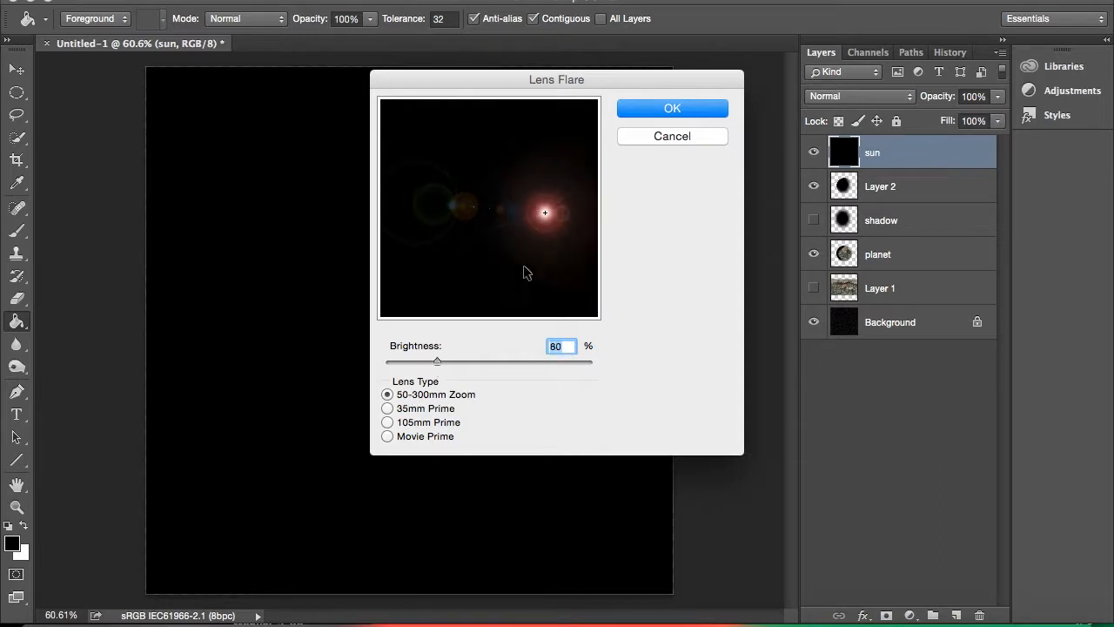
{"action": "left_click", "coordinate": [558, 243]}
{"action": "left_click_drag", "start_coordinate": [559, 243], "coordinate": [566, 264]}
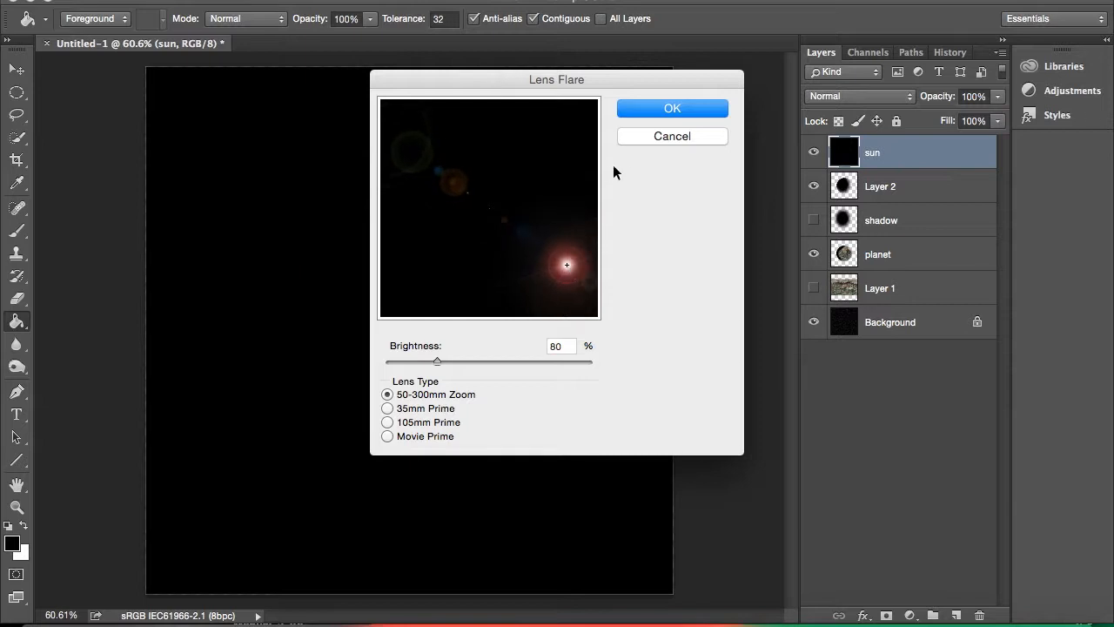
{"action": "left_click", "coordinate": [644, 109]}
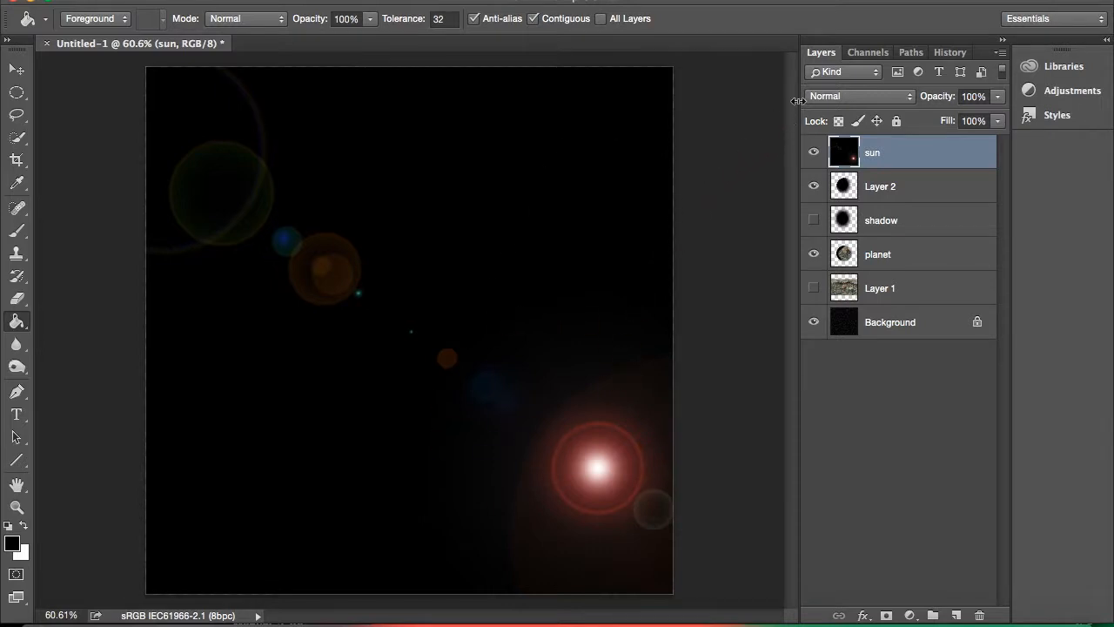
Set the sun layer's blend mode to Linear Dodge (Add) and shift its hue by +28 with Hue/Saturation.
{"action": "left_click", "coordinate": [825, 98]}
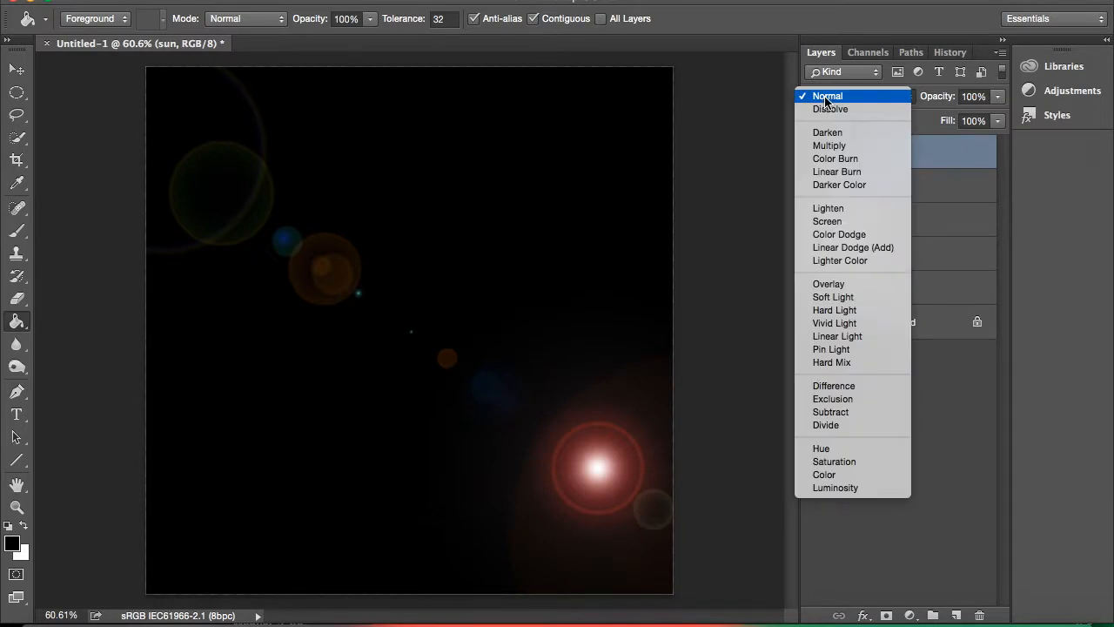
{"action": "left_click", "coordinate": [898, 248]}
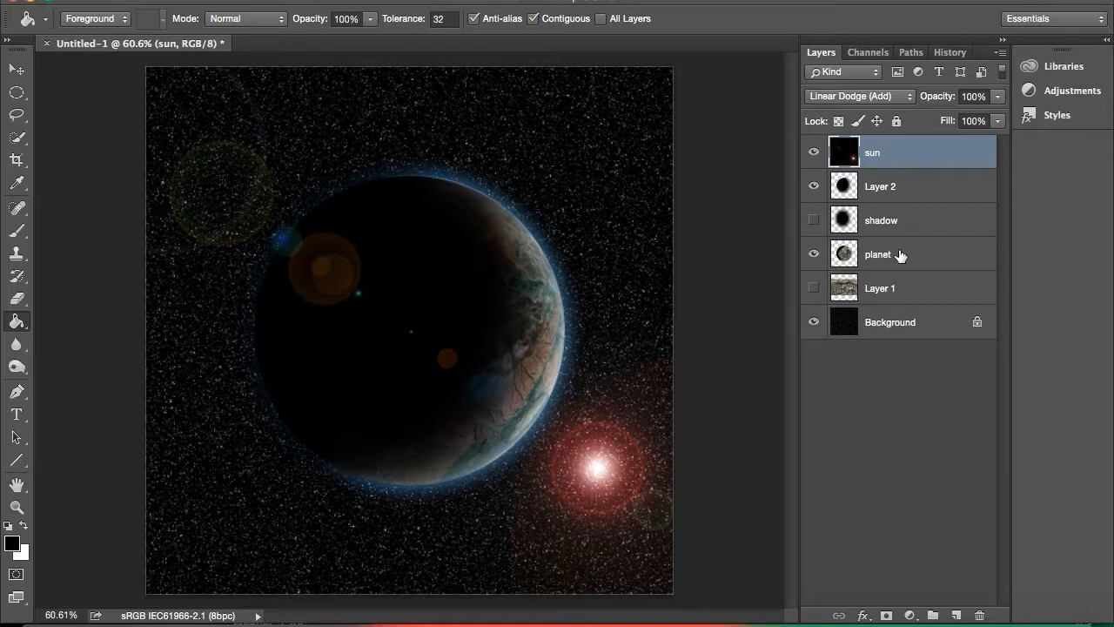
{"action": "key", "text": "ctrl+u"}
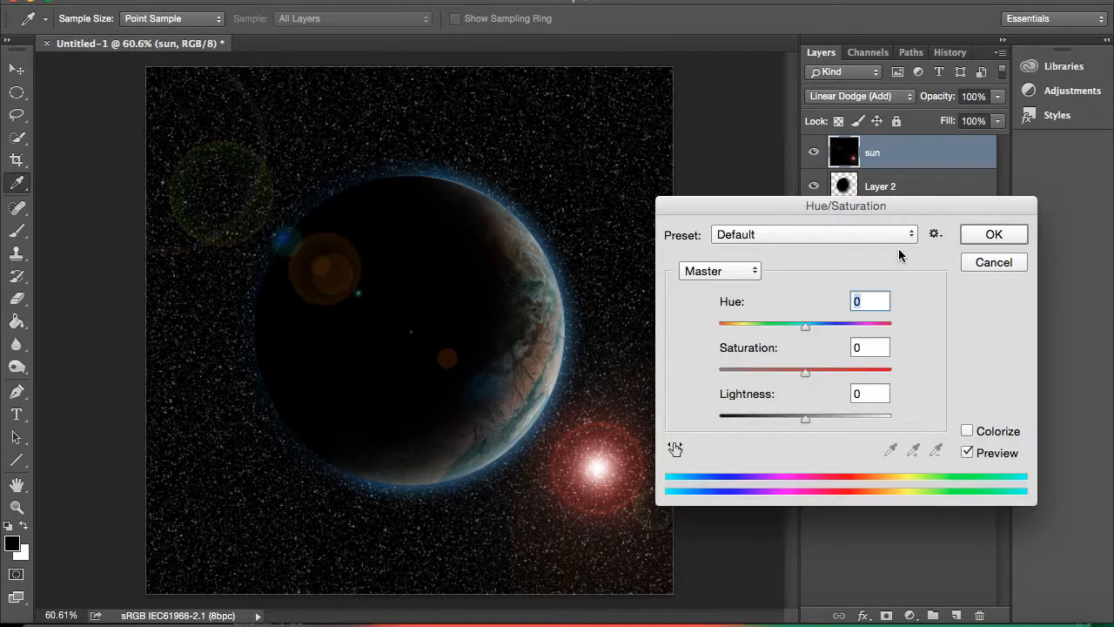
{"action": "left_click", "coordinate": [805, 325]}
{"action": "left_click_drag", "start_coordinate": [805, 327], "coordinate": [829, 334]}
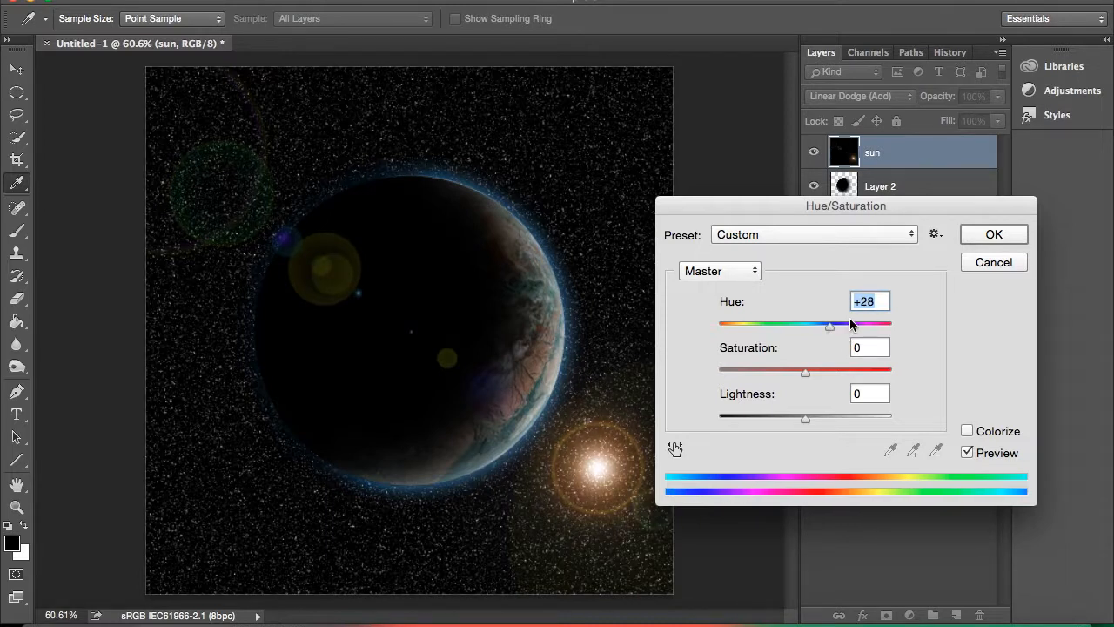
{"action": "left_click", "coordinate": [972, 235]}
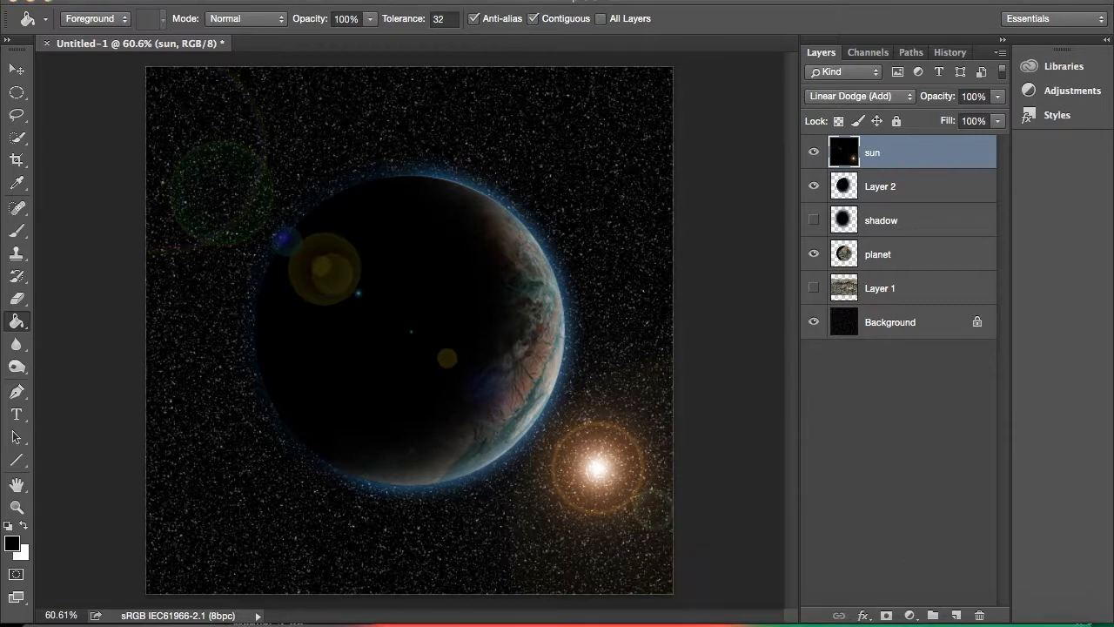
Quit QuickTime Player, name the unsaved screen recording tutorial, and open the choice of save locations.
{"action": "left_click", "coordinate": [175, 0]}
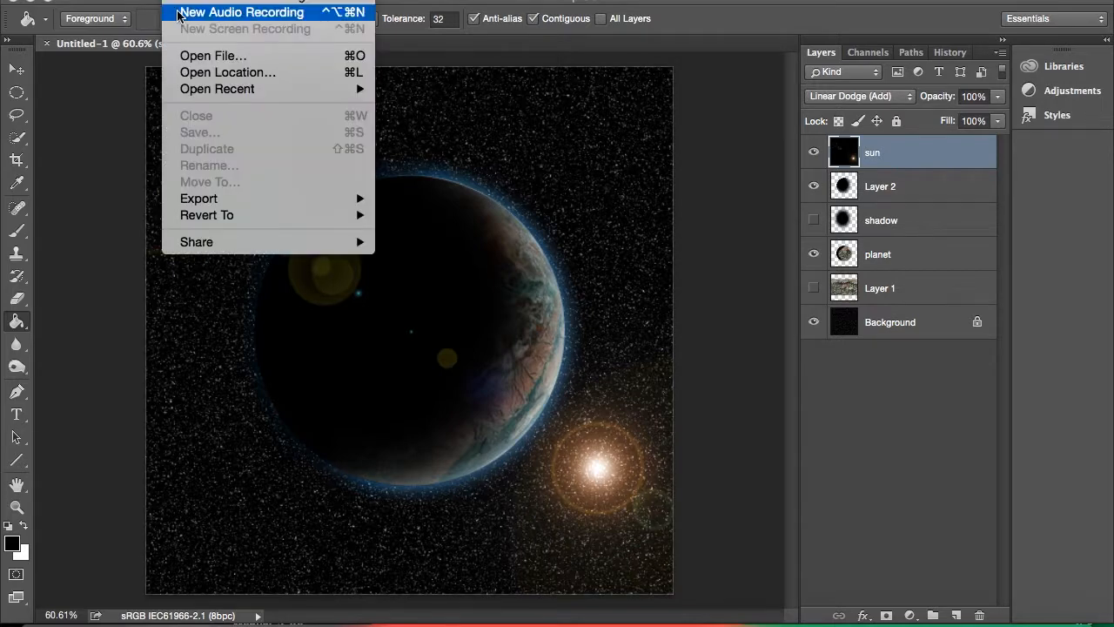
{"action": "mouse_move", "coordinate": [131, 0]}
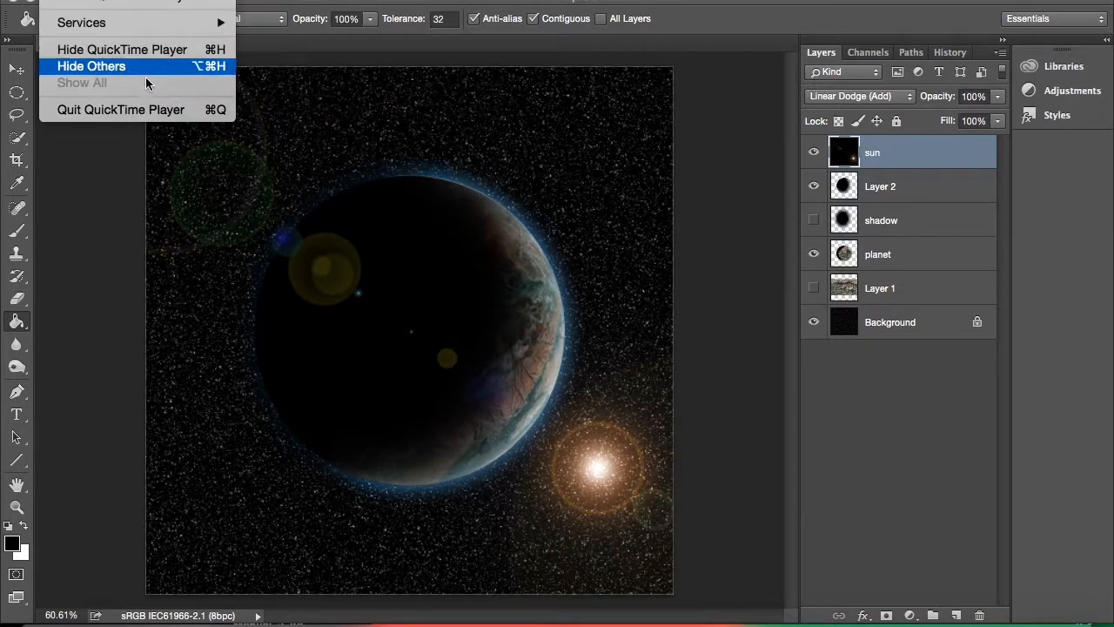
{"action": "left_click", "coordinate": [140, 110]}
{"action": "left_click", "coordinate": [839, 86]}
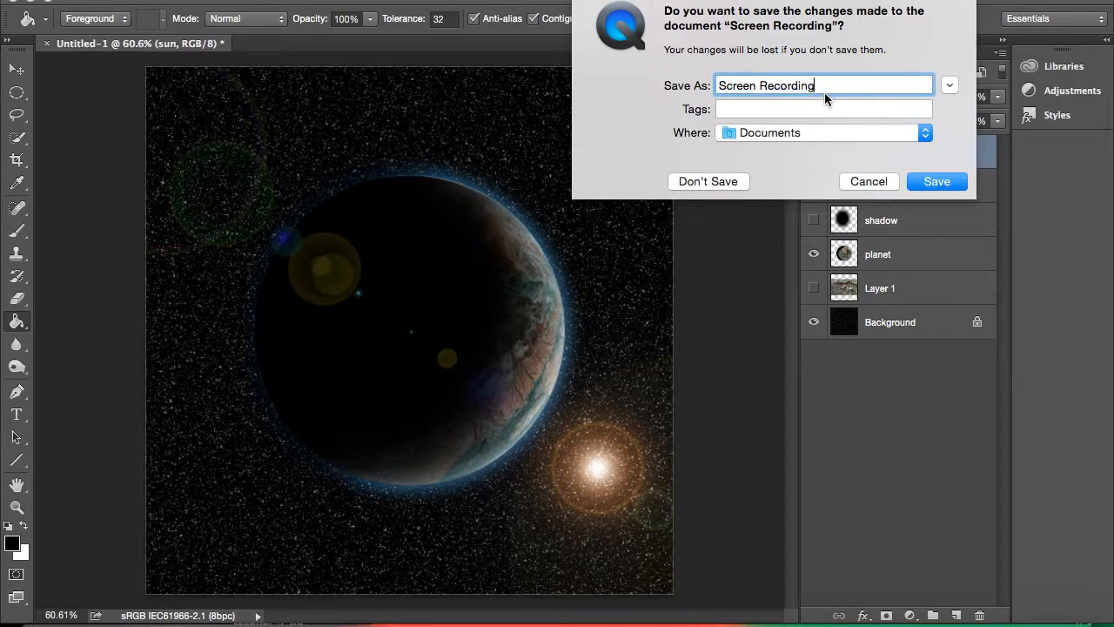
{"action": "left_click_drag", "start_coordinate": [811, 84], "coordinate": [655, 78]}
{"action": "type", "text": "tutorial"}
{"action": "left_click", "coordinate": [923, 136]}
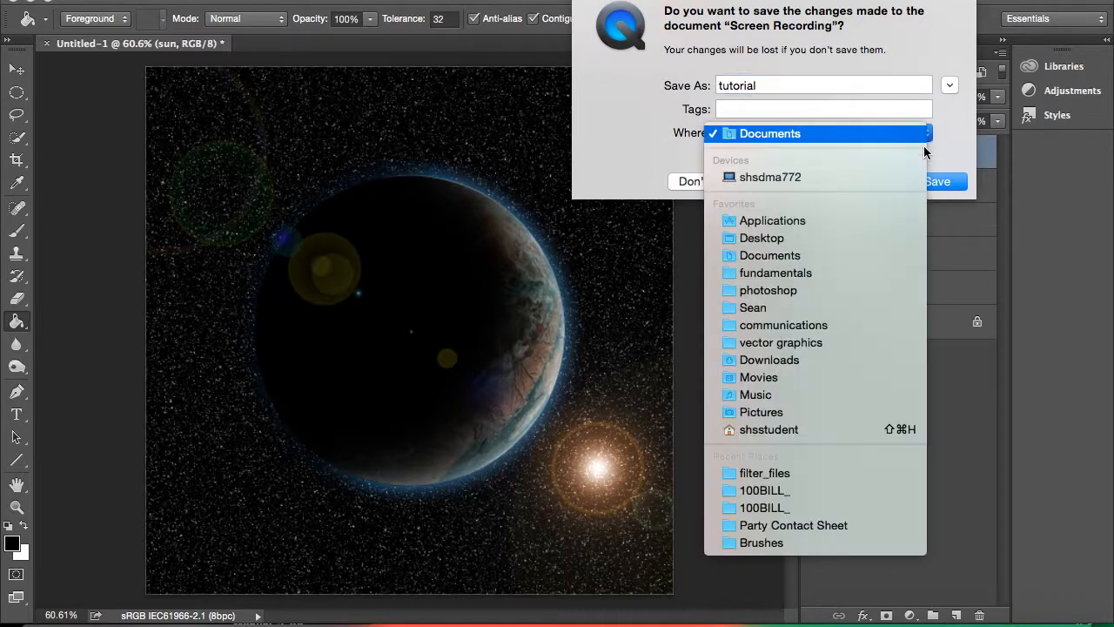